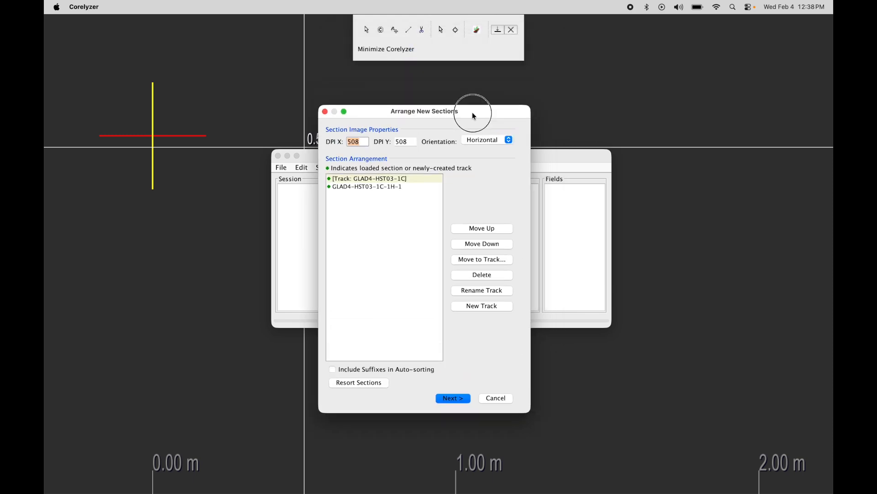
Set the section image's DPI X to 254
left_click(359, 131)
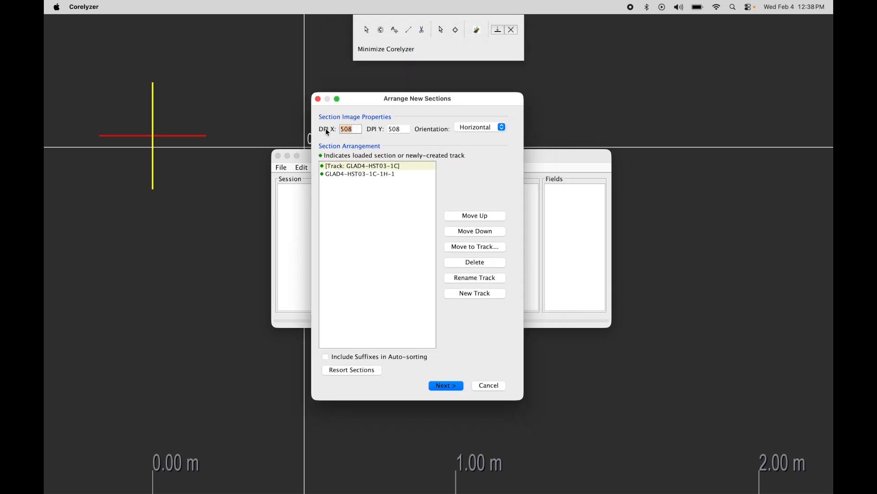
left_click(405, 129)
left_click(355, 130)
left_click(409, 129)
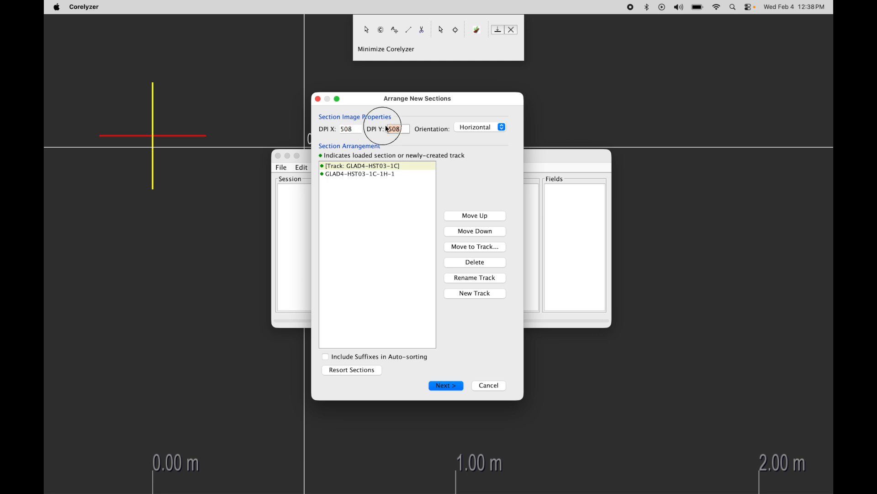
left_click(357, 129)
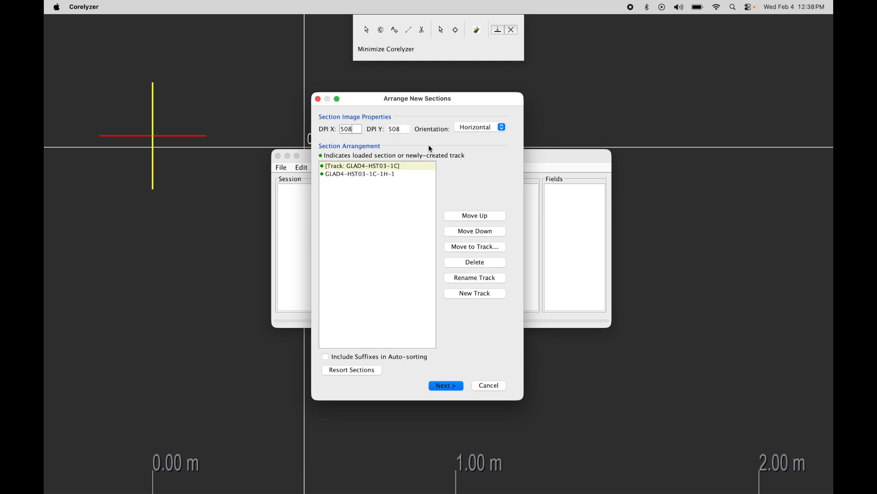
key("BackSpace")
key("BackSpace")
key("BackSpace")
type("25")
Set the section image's DPI Y to 254 and keep the orientation at Horizontal
double_click(392, 130)
type("2")
key("BackSpace")
type("2")
left_click(408, 128)
type("54")
left_click(502, 127)
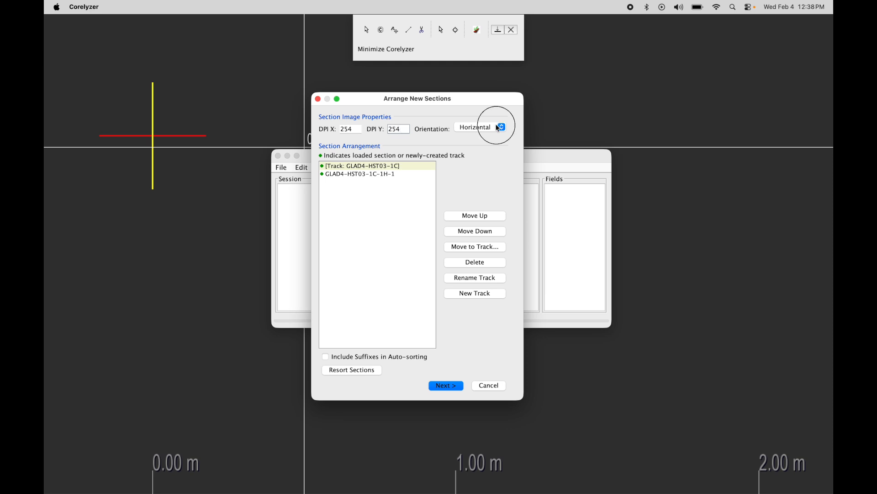
left_click(509, 112)
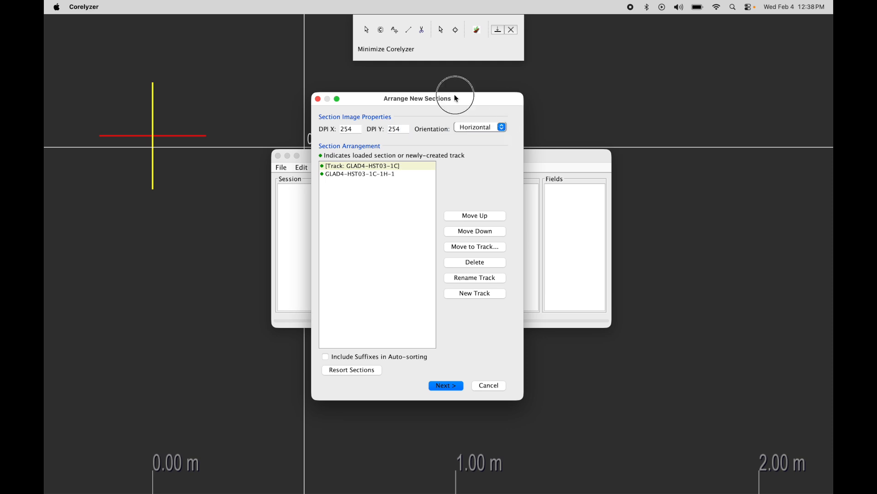
Review the GLAD4-HST03-1C track and its section GLAD4-HST03-1C-1H-1 in the section arrangement
left_click_drag(457, 98, 500, 98)
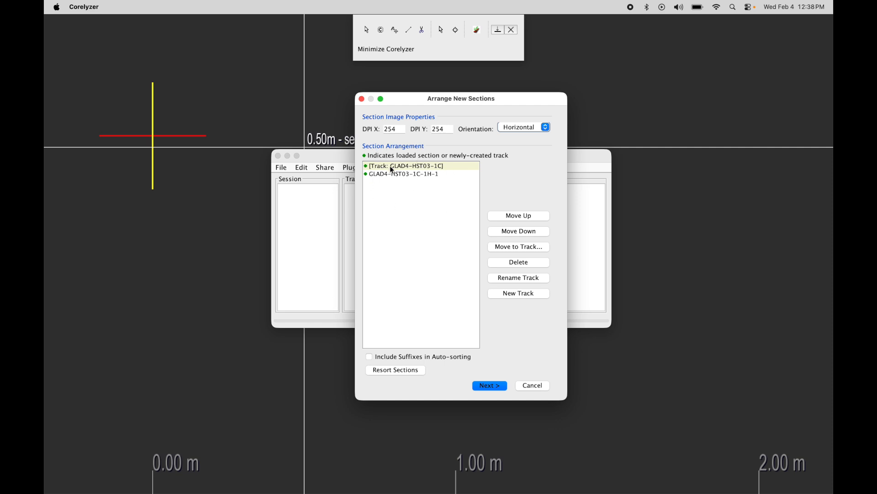
left_click(414, 176)
left_click(427, 167)
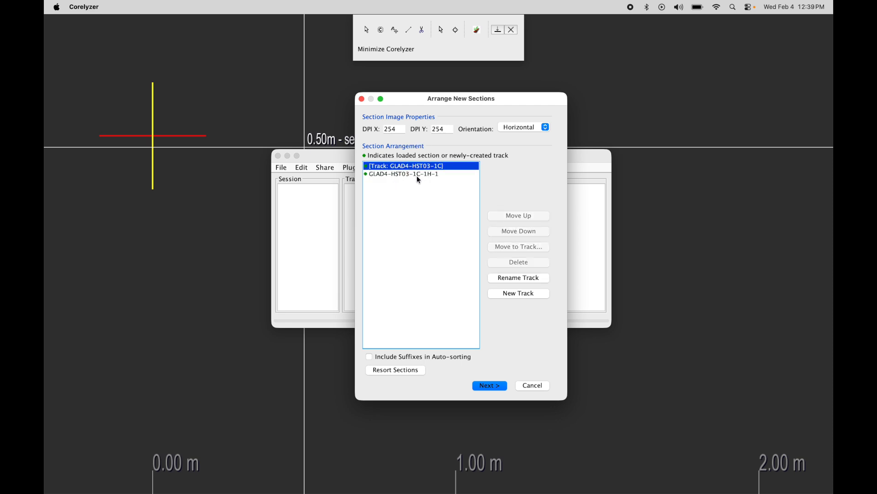
left_click(421, 175)
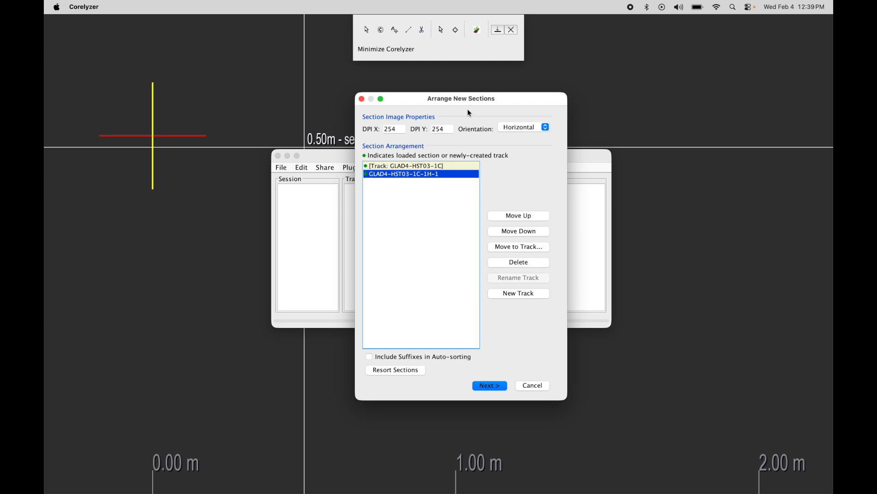
left_click_drag(492, 99, 484, 100)
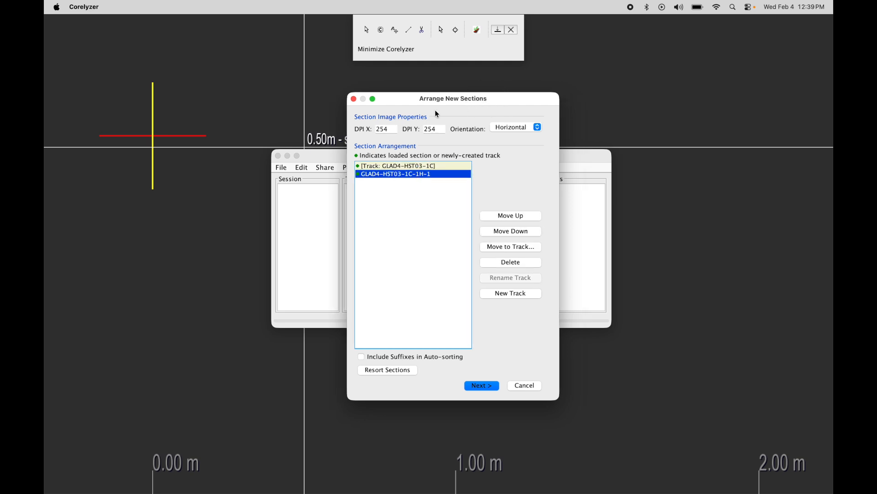
left_click(396, 167)
left_click(399, 178)
left_click_drag(495, 101, 478, 99)
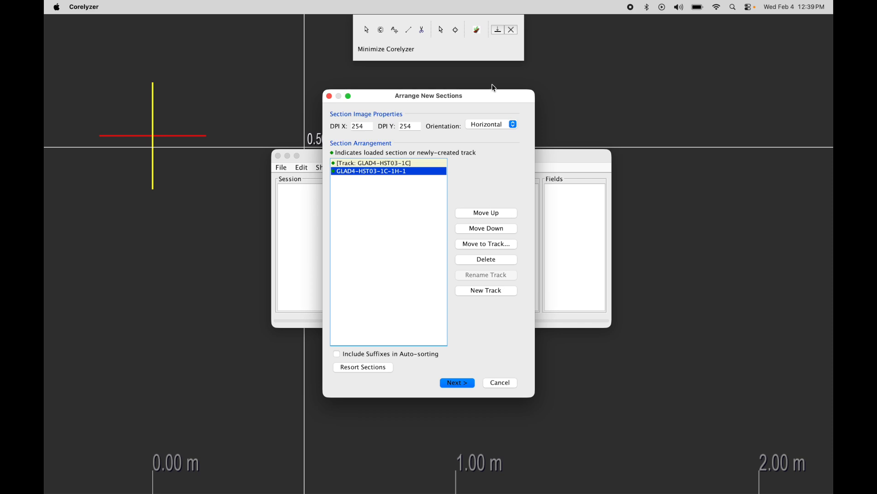
left_click_drag(488, 92, 489, 93)
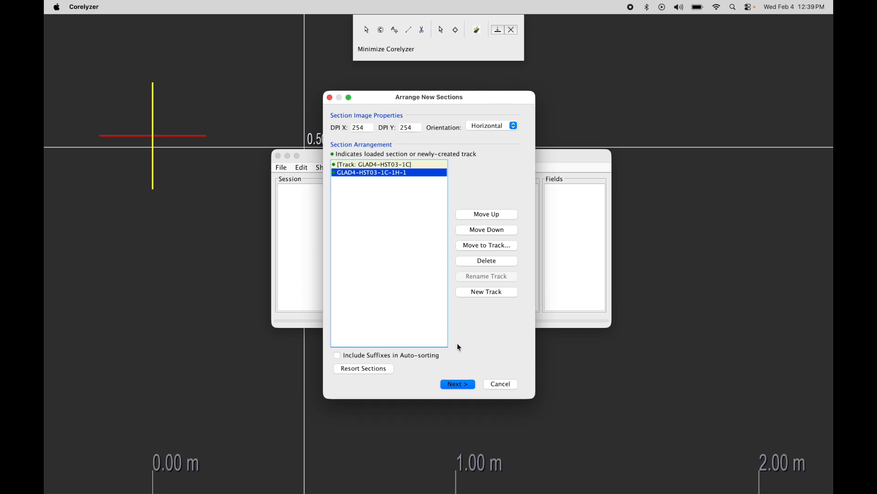
Proceed to the section image properties, widen the orientation and length columns, and finish loading section GLAD4-HST03-1C-1H-1
left_click(468, 386)
left_click_drag(520, 95, 507, 98)
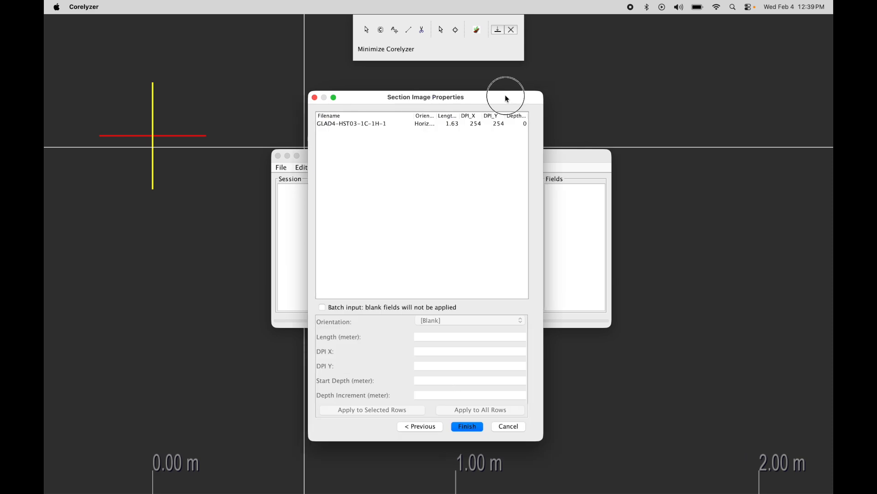
left_click_drag(416, 118, 394, 118)
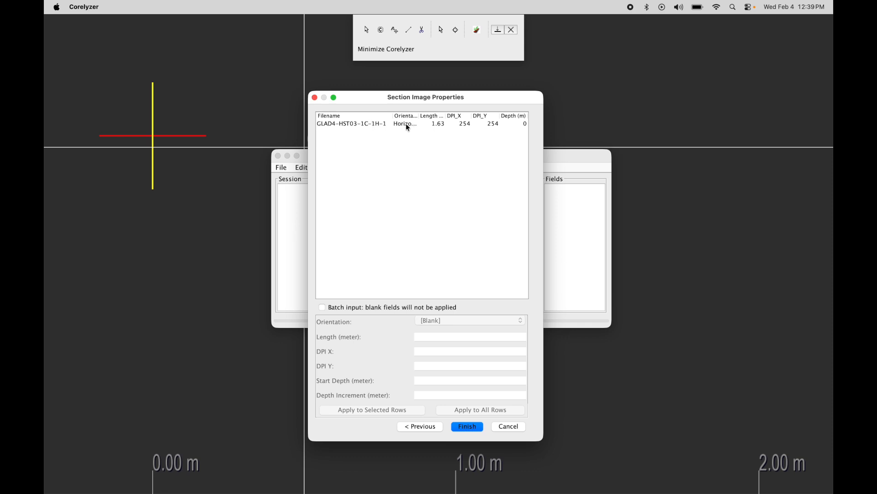
left_click(435, 123)
left_click_drag(447, 115, 485, 94)
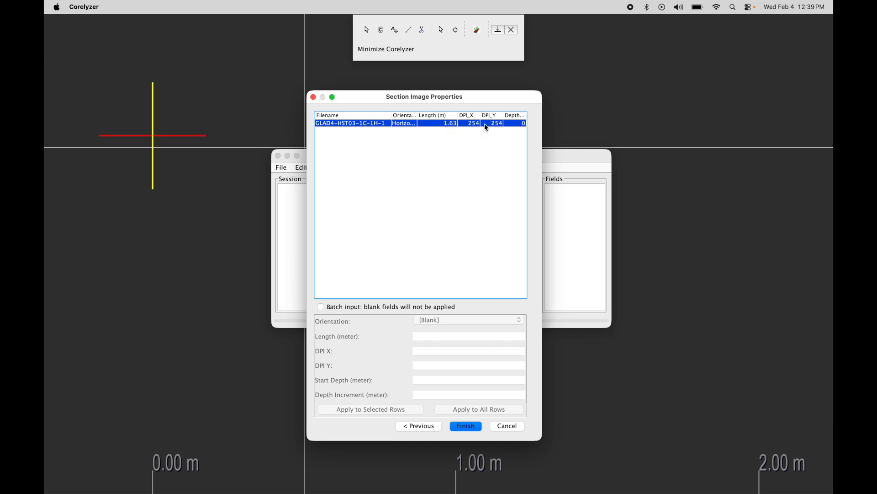
left_click_drag(475, 104, 469, 103)
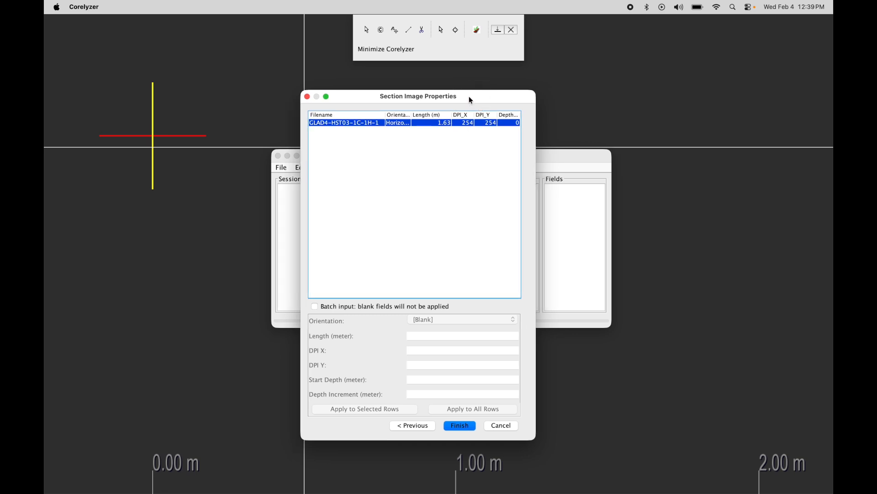
left_click(460, 426)
left_click_drag(511, 159, 531, 208)
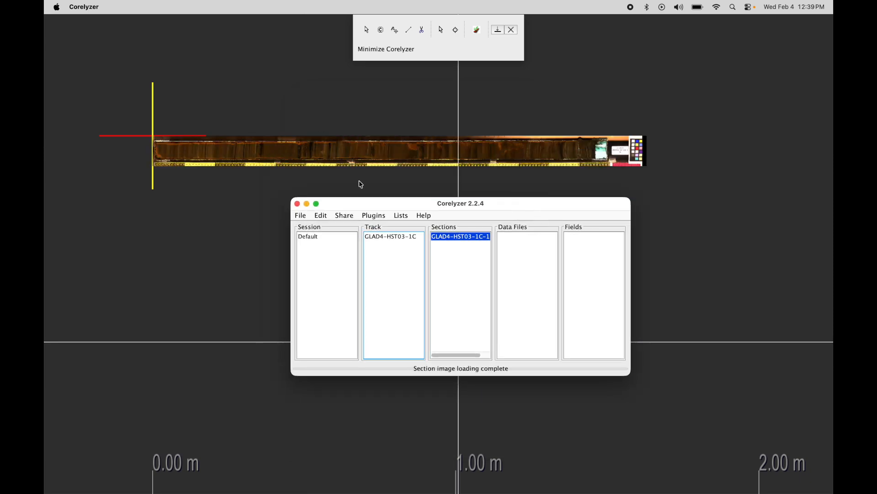
Examine the loaded core image up close and review its session, track and section entries
left_click(178, 151)
scroll(169, 160, "up", 6)
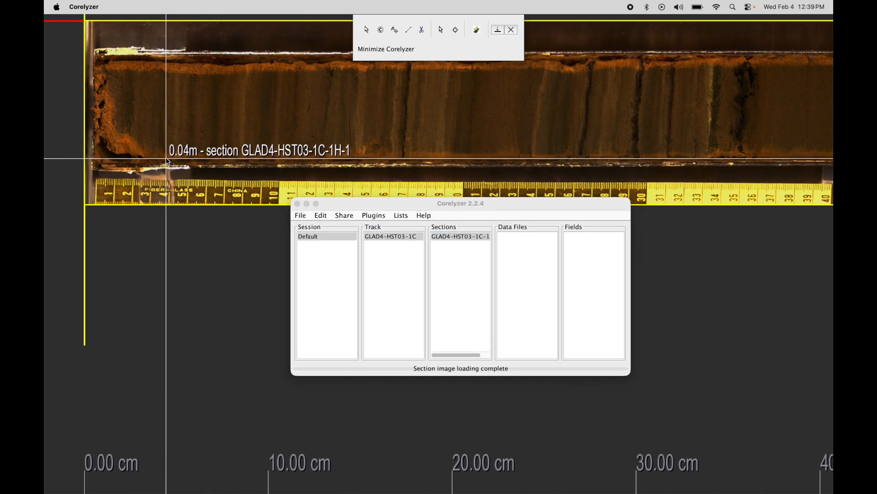
scroll(168, 161, "down", 8)
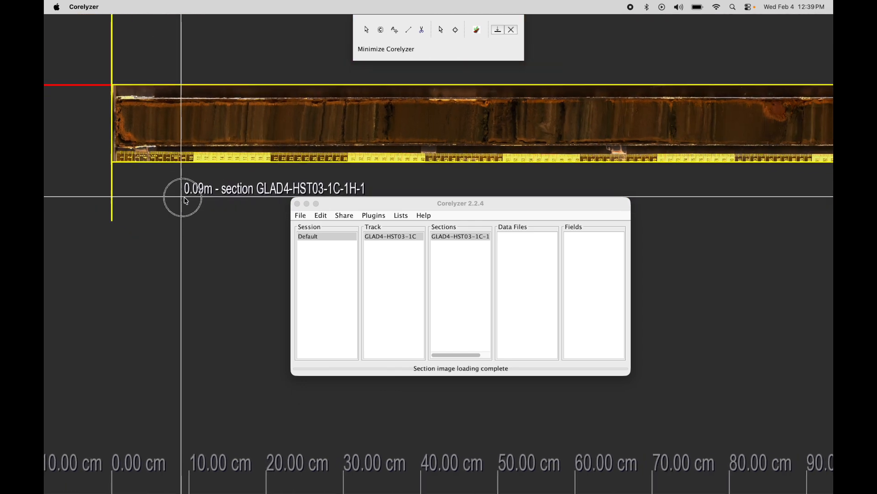
left_click(381, 204)
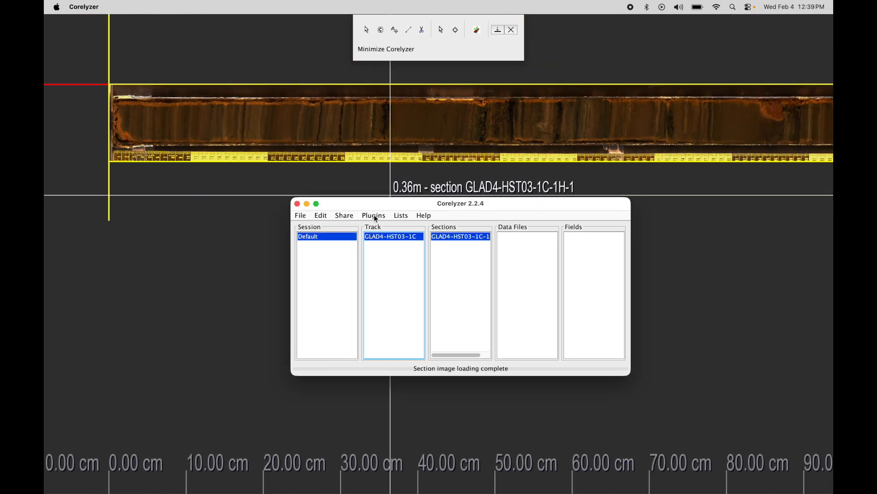
left_click(317, 238)
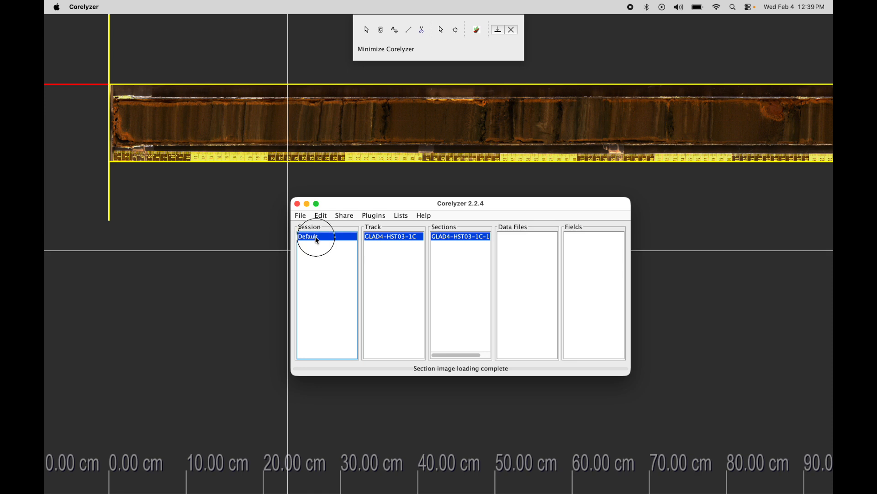
left_click(396, 238)
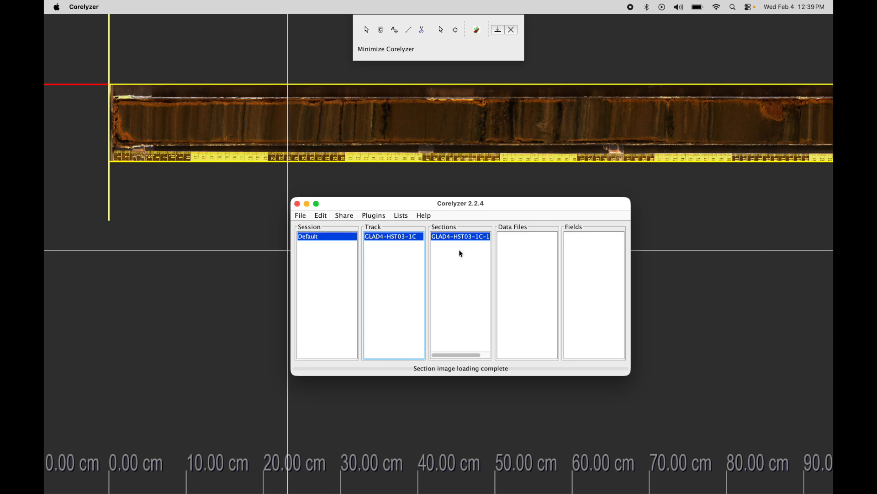
left_click(475, 239)
left_click_drag(515, 207, 519, 209)
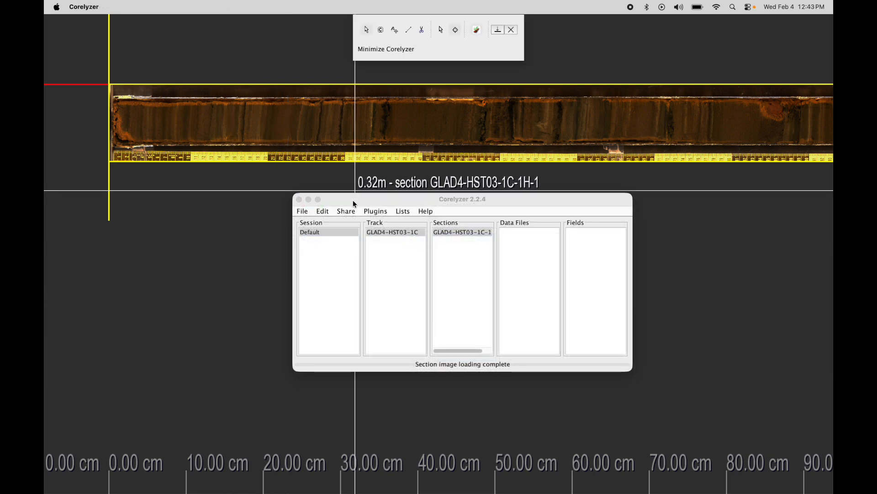
Load the images GLAD4-HST03-1C-2H-1, GLAD4-HST03-1C-2H-2, GLAD4-HST03-1C-3H-1 and GLAD4-HST03-1C-3H-2 from the GLAD4 folder
left_click(356, 204)
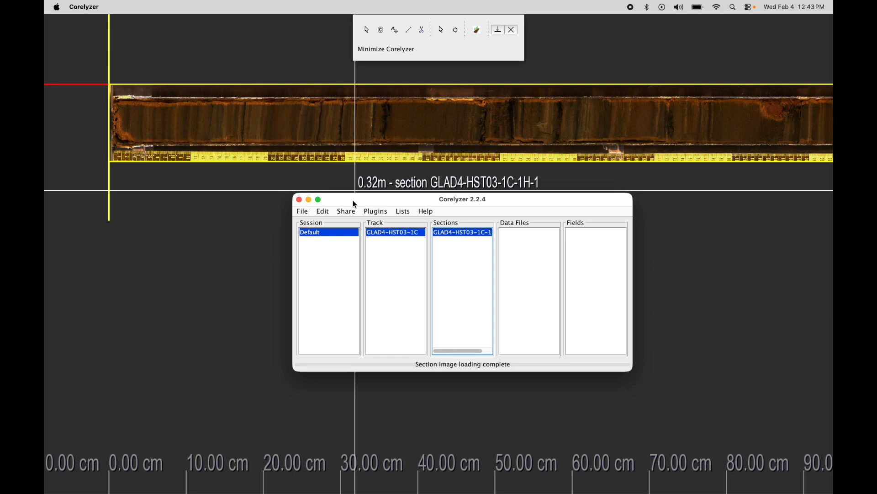
left_click(304, 212)
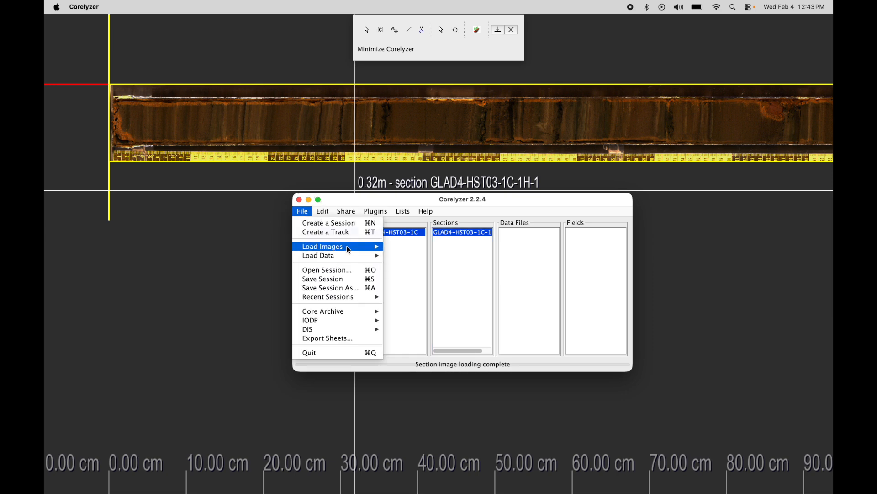
mouse_move(340, 246)
left_click(417, 247)
left_click_drag(514, 191, 545, 177)
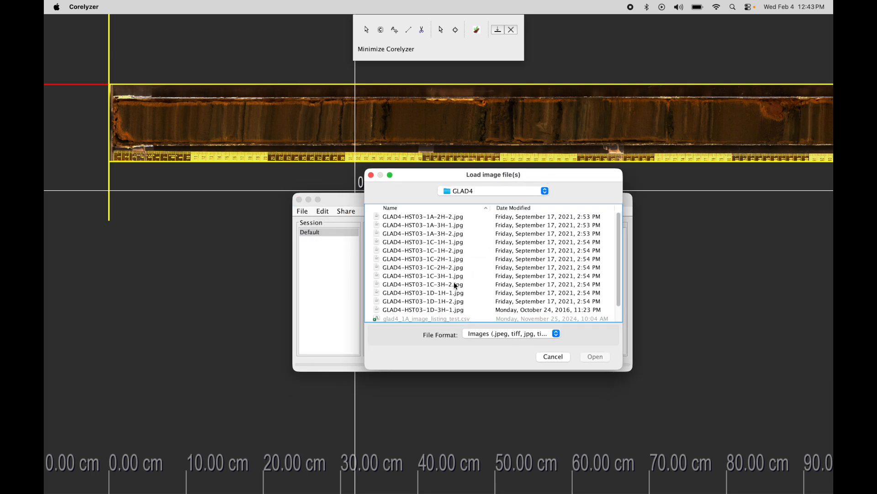
left_click_drag(528, 175, 528, 179)
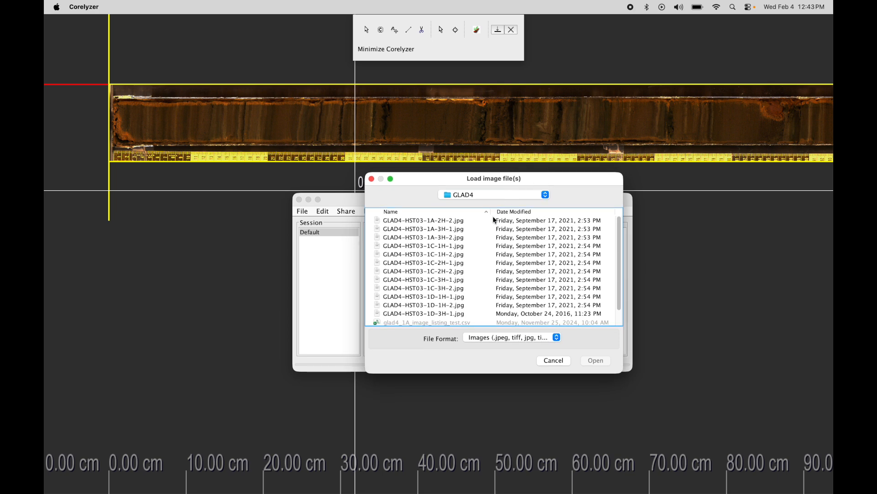
left_click(447, 264)
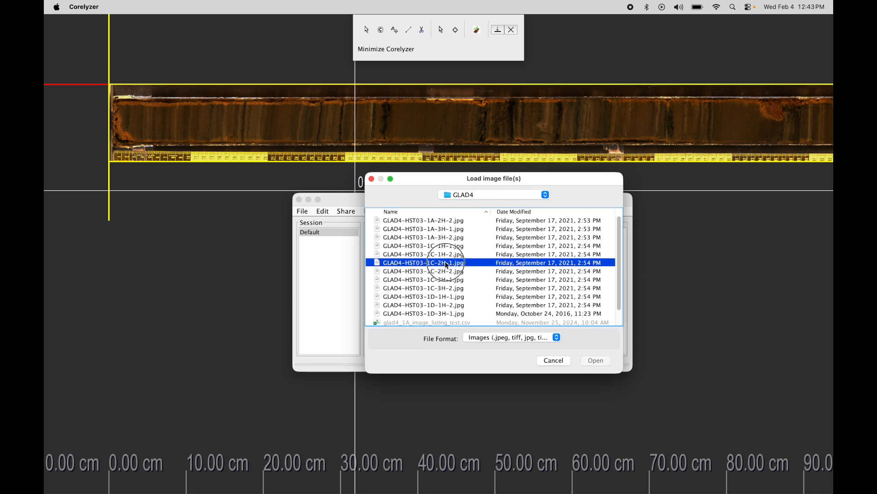
left_click(449, 287, "shift")
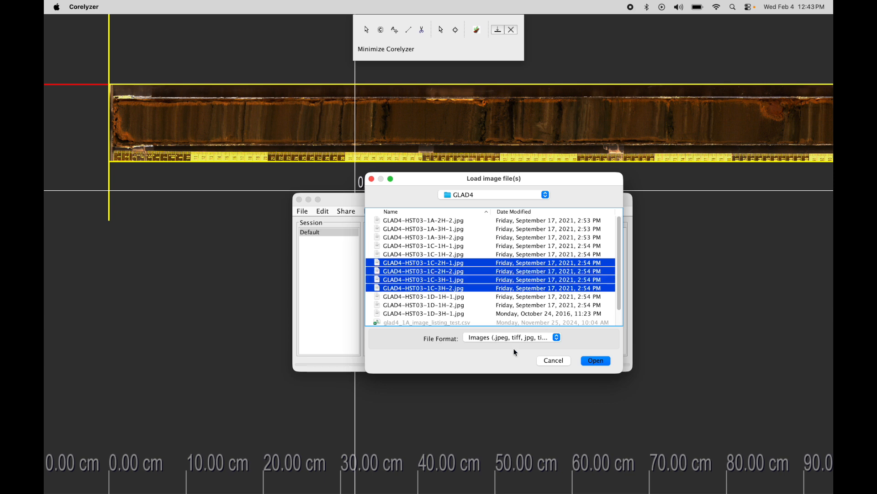
left_click_drag(563, 173, 570, 173)
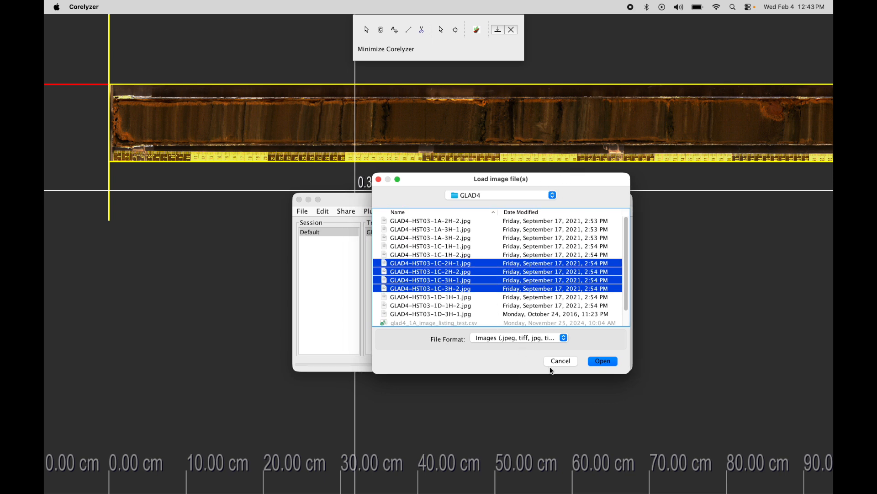
left_click(605, 360)
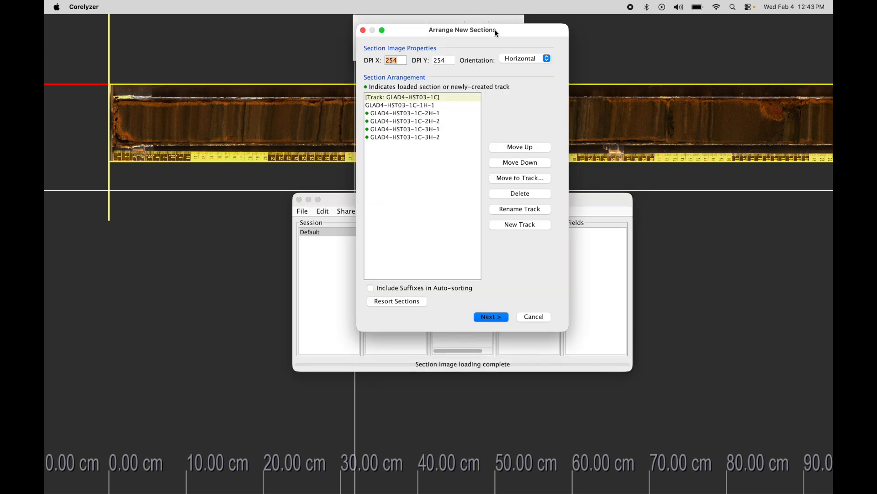
Review the DPI settings and compare the newly added 2H and 3H sections with the existing 1H-1 section in track GLAD4-HST03-1C
left_click_drag(497, 33, 468, 133)
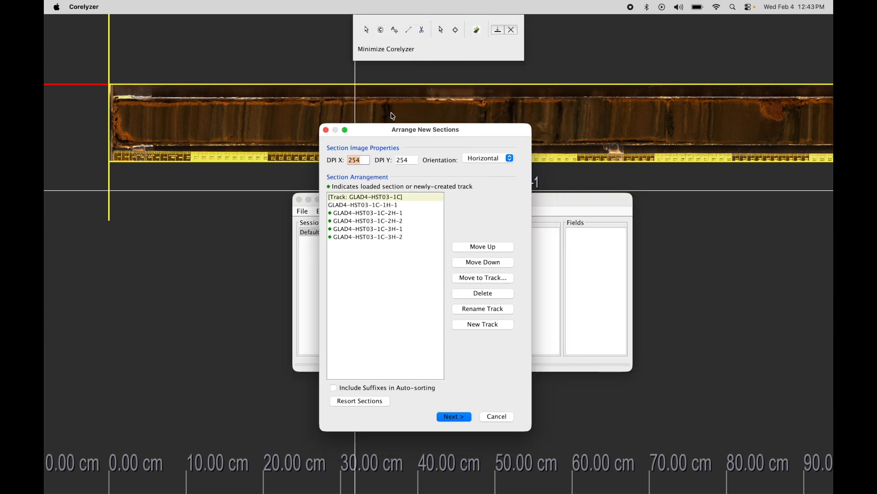
left_click(413, 160)
left_click(385, 213)
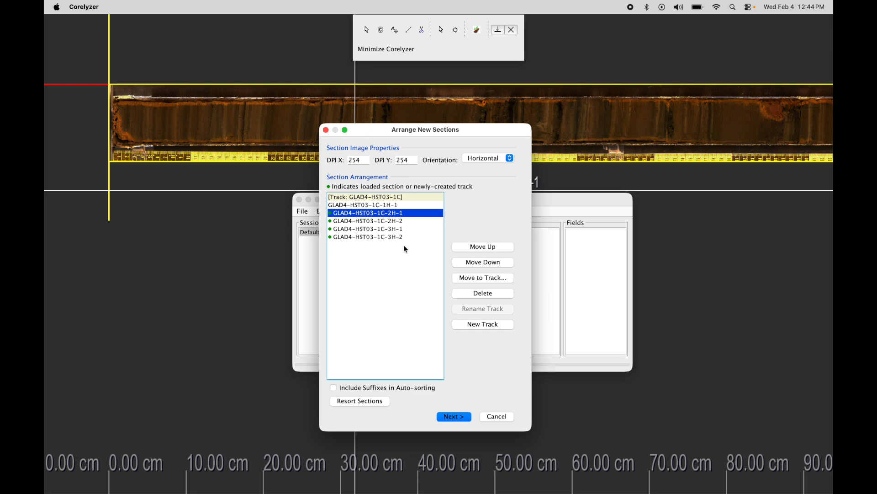
left_click(389, 222)
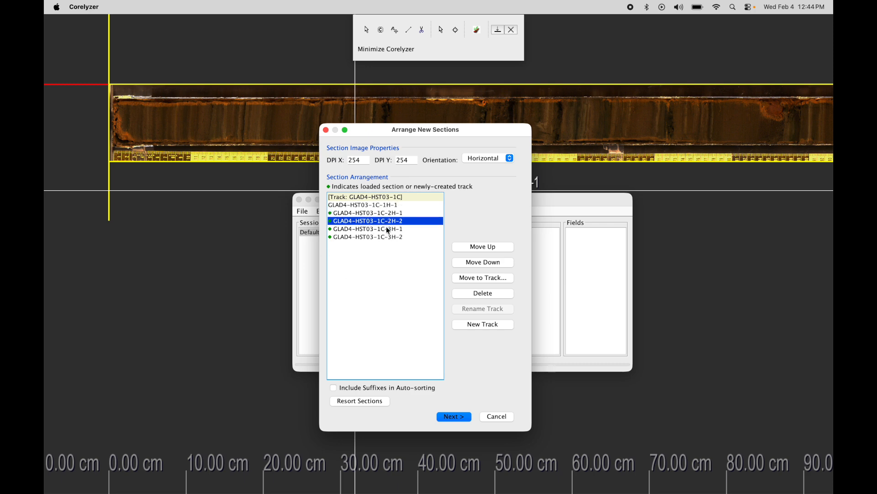
left_click(388, 231)
left_click(385, 235)
left_click(388, 230)
left_click(395, 219)
left_click(395, 216)
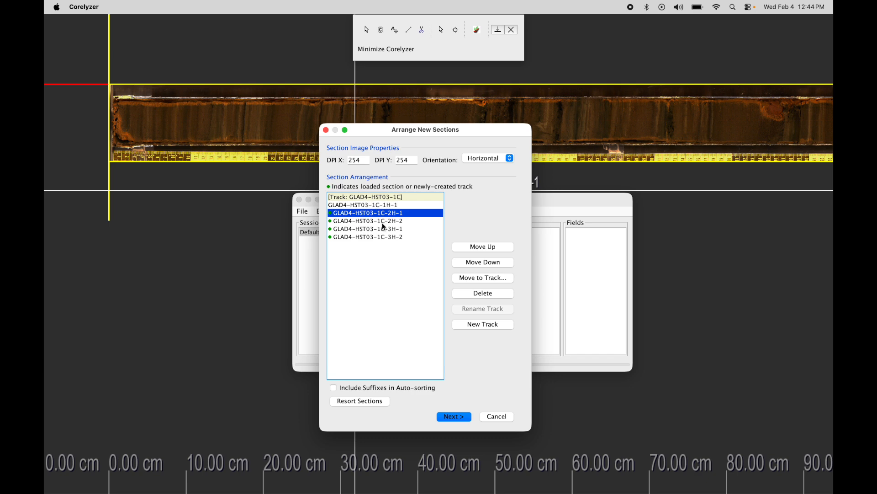
left_click(367, 206)
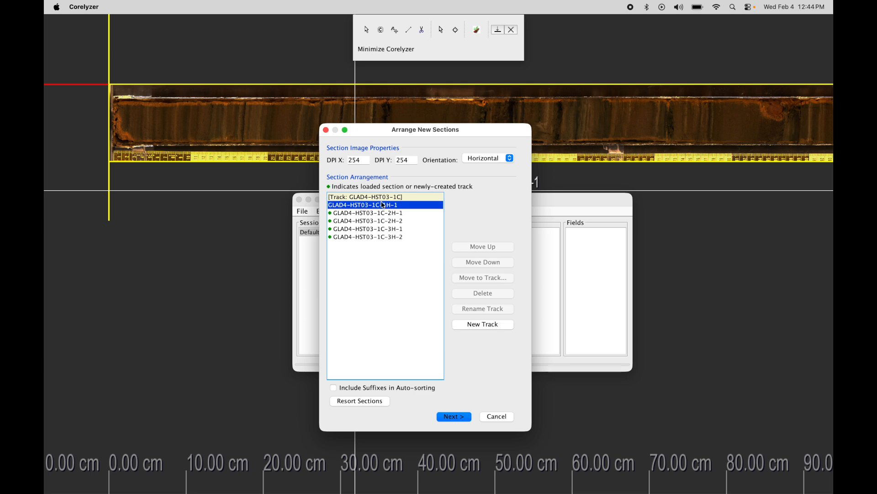
Examine the section order in track GLAD4-HST03-1C, from the existing 1H-1 through the newly added 2H and 3H sections
left_click(385, 196)
left_click(384, 205)
left_click(379, 213)
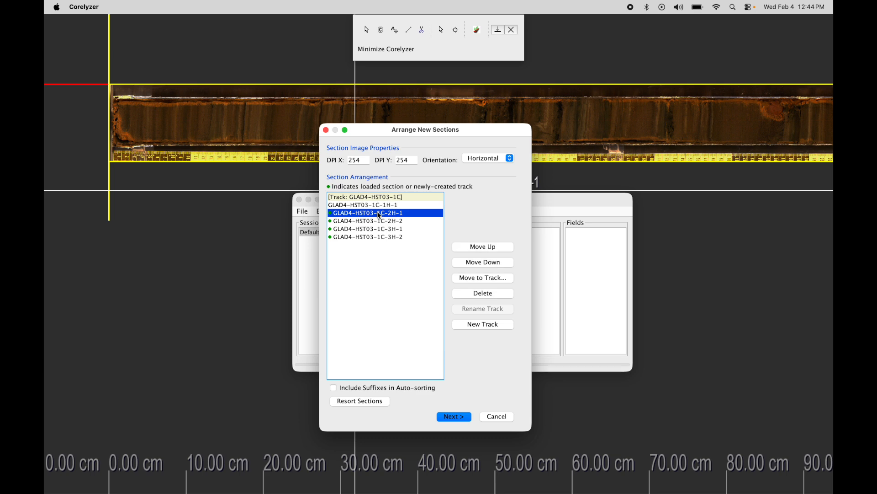
left_click(369, 220)
left_click(368, 228)
left_click(369, 237)
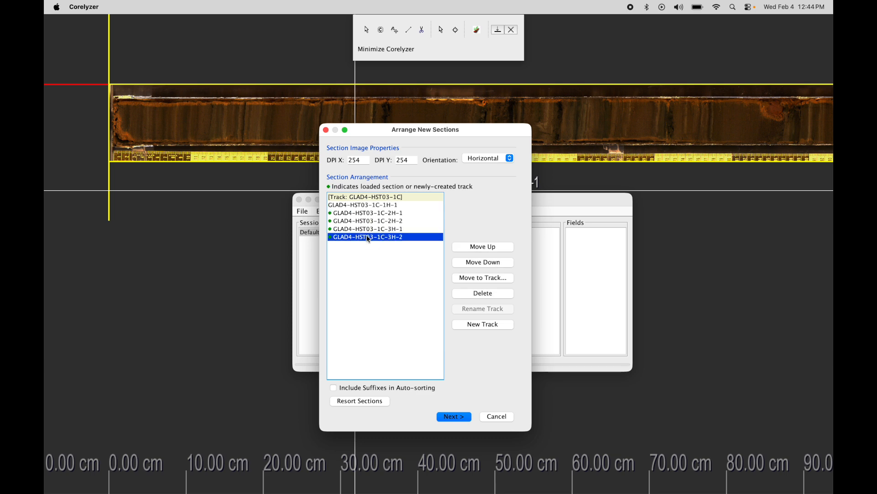
left_click(350, 214)
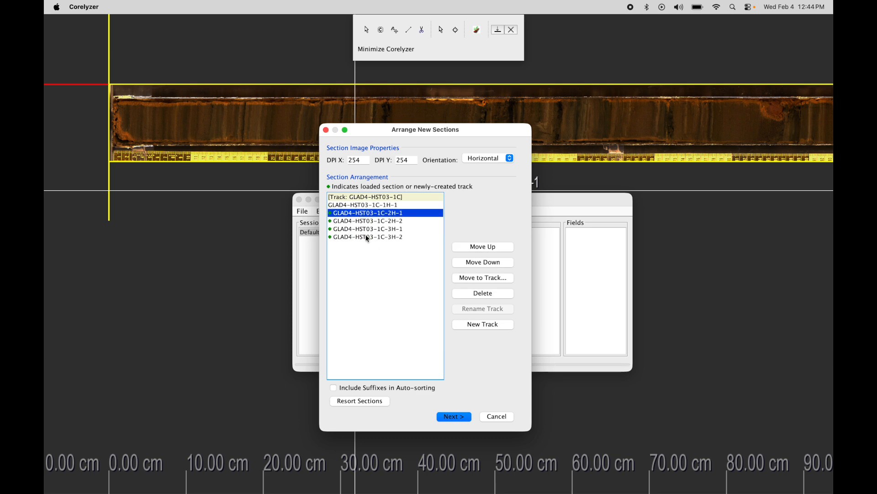
left_click(368, 239, "shift")
left_click(396, 228)
left_click(394, 213)
left_click(391, 221)
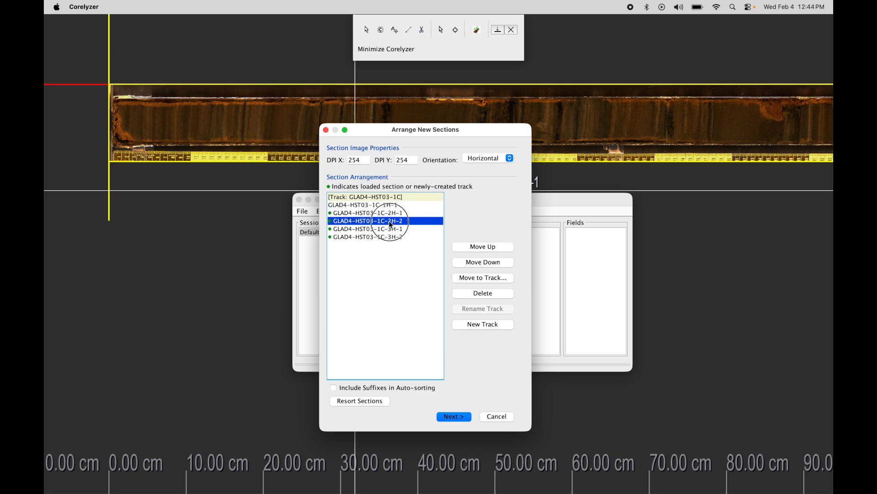
left_click(385, 229)
left_click(383, 237)
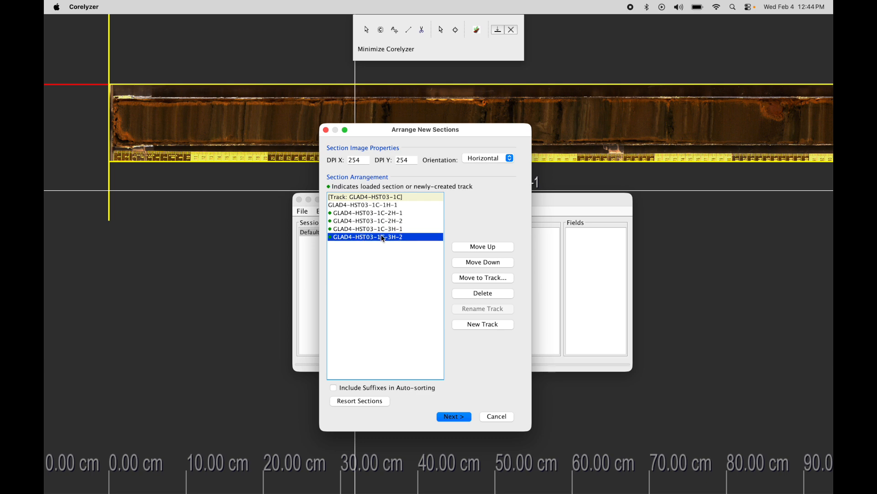
left_click(385, 228)
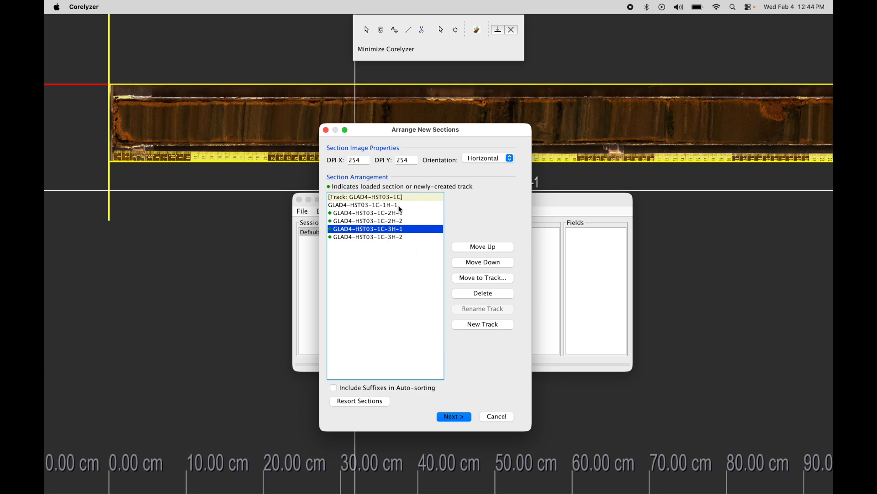
Proceed to the section image properties and finish loading sections 2H-1, 2H-2, 3H-1 and 3H-2
left_click_drag(462, 130, 461, 127)
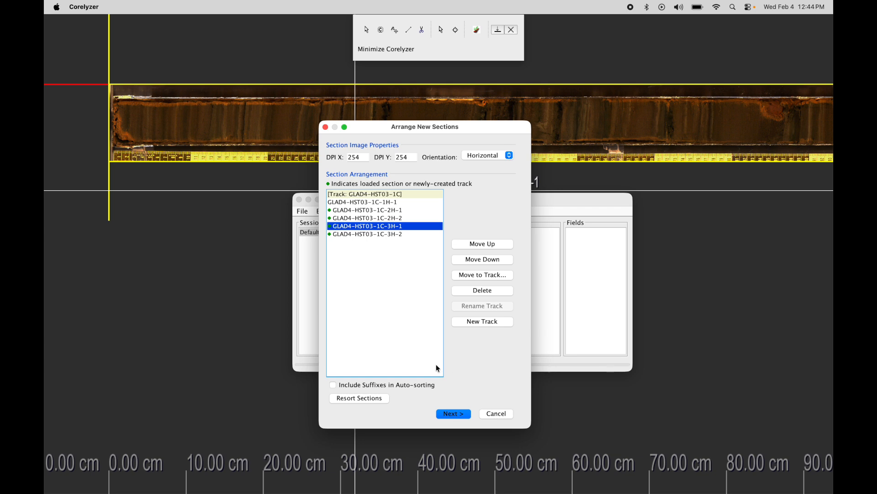
left_click(461, 415)
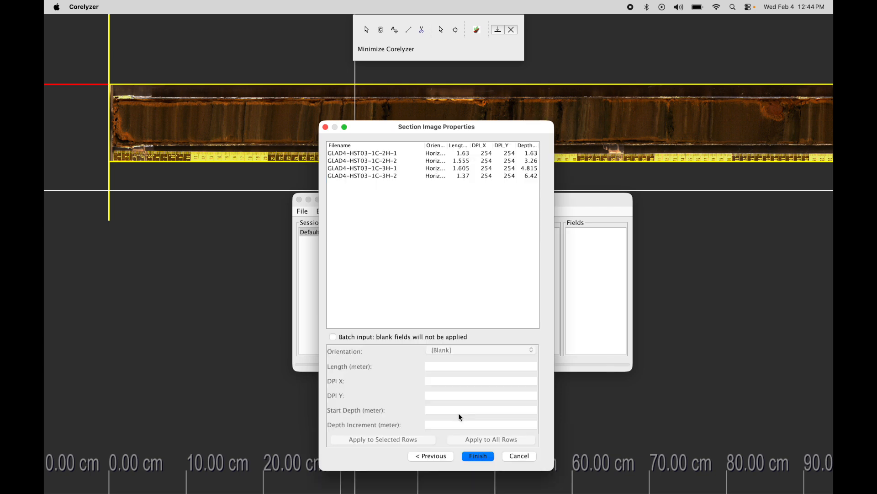
left_click_drag(506, 127, 504, 125)
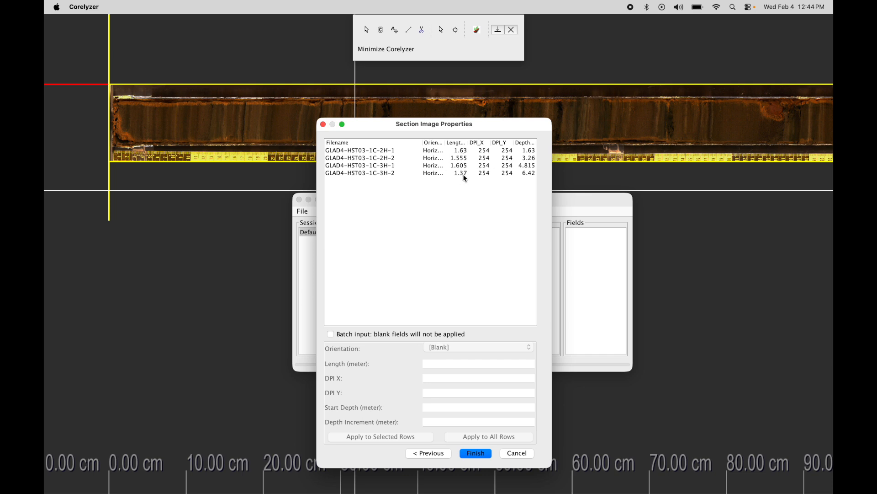
left_click_drag(499, 122, 494, 122)
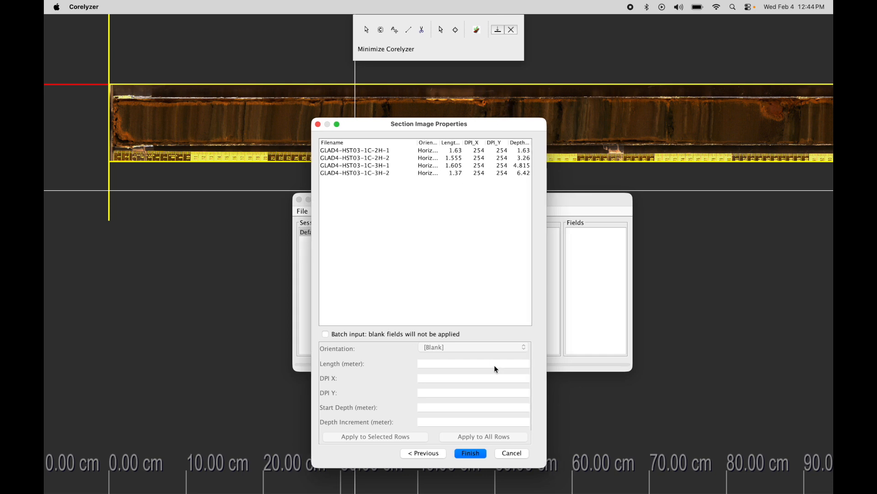
left_click(475, 454)
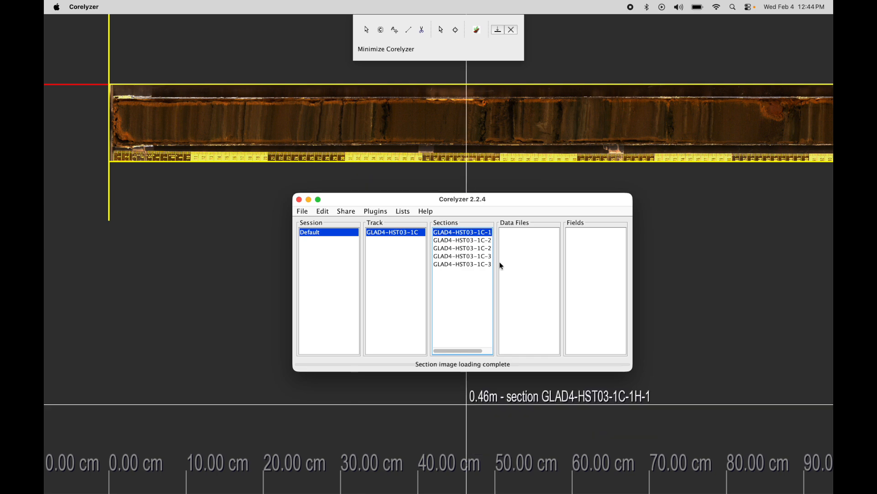
Check the loaded section entries of track GLAD4-HST03-1C one after another in the session overview
left_click_drag(521, 197, 489, 223)
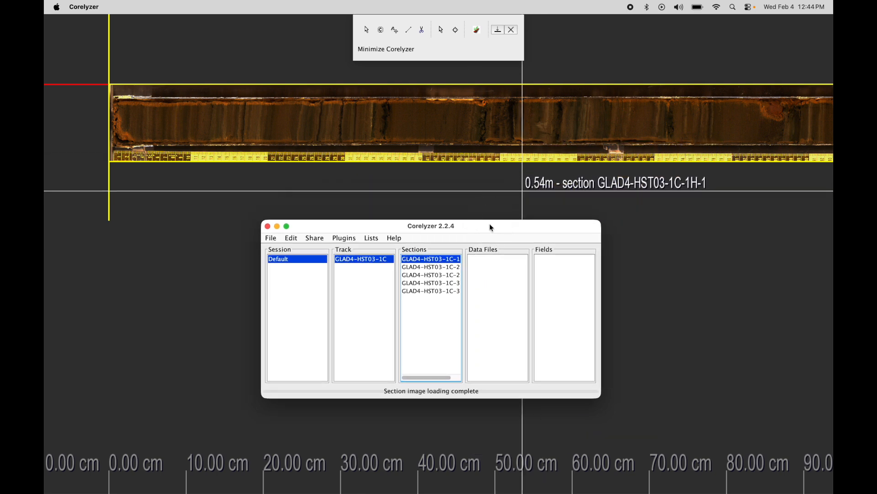
left_click(421, 268)
left_click(421, 274)
left_click(425, 283)
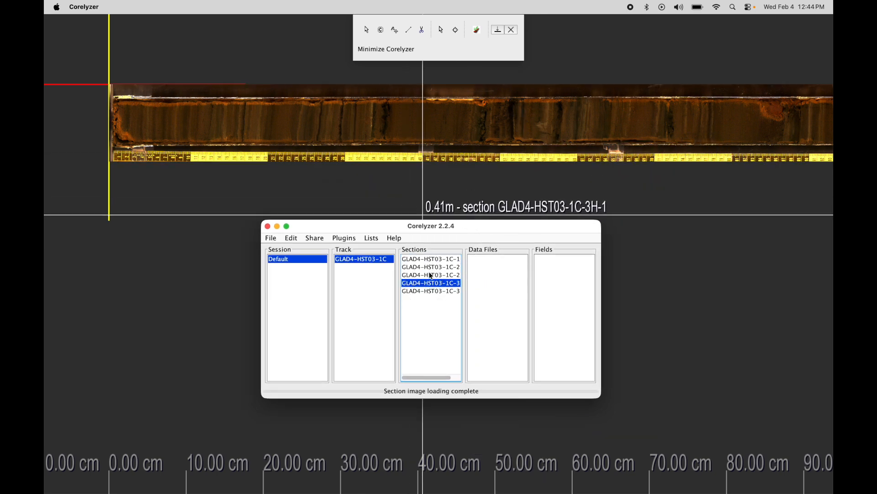
left_click(427, 291)
left_click(422, 267)
Inspect the core images along the track around section GLAD4-HST03-1C-2H-1 and its junctions with the neighbouring sections
scroll(470, 185, "up", 5)
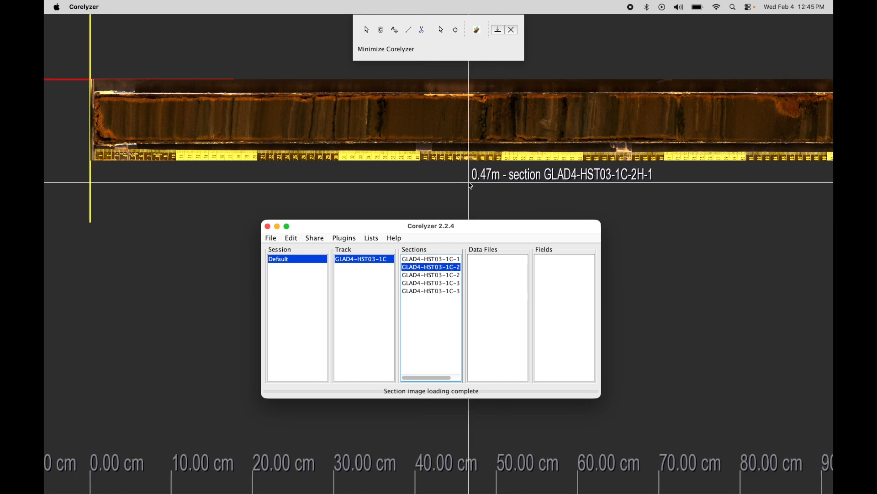
scroll(469, 182, "down", 10)
left_click_drag(592, 188, 368, 186)
left_click_drag(470, 185, 265, 185)
left_click_drag(357, 188, 260, 190)
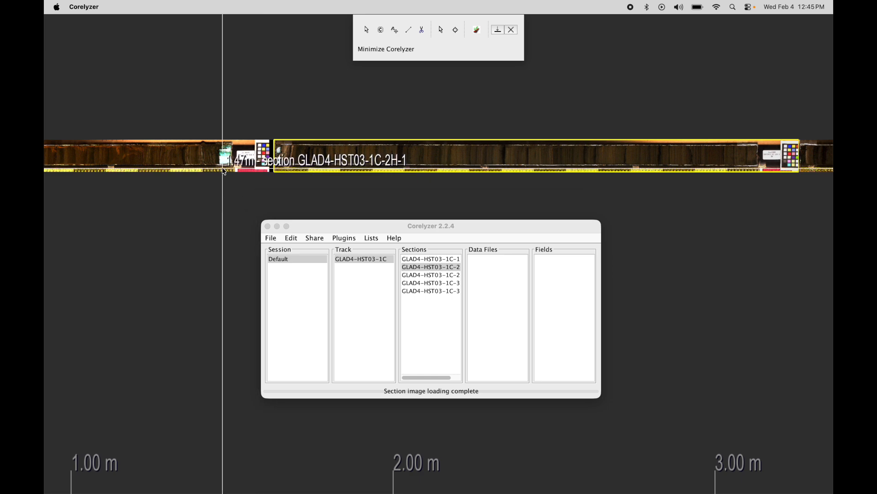
left_click(217, 165)
left_click(318, 155)
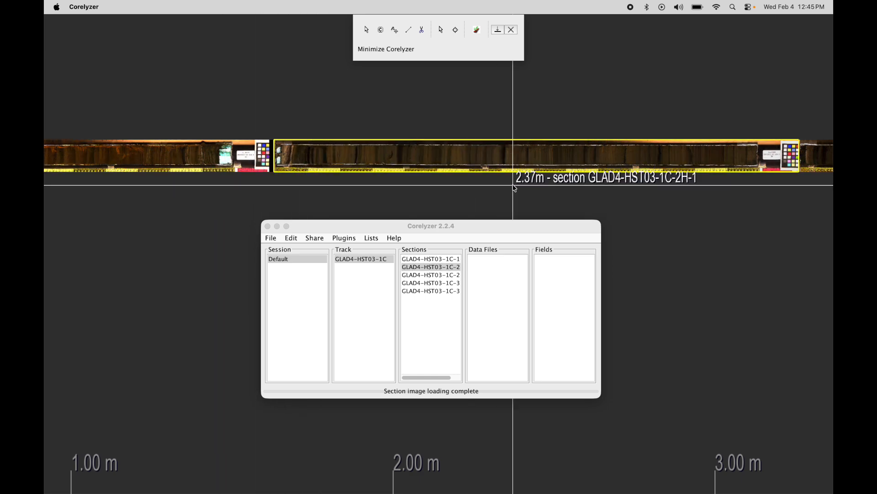
left_click_drag(580, 190, 394, 208)
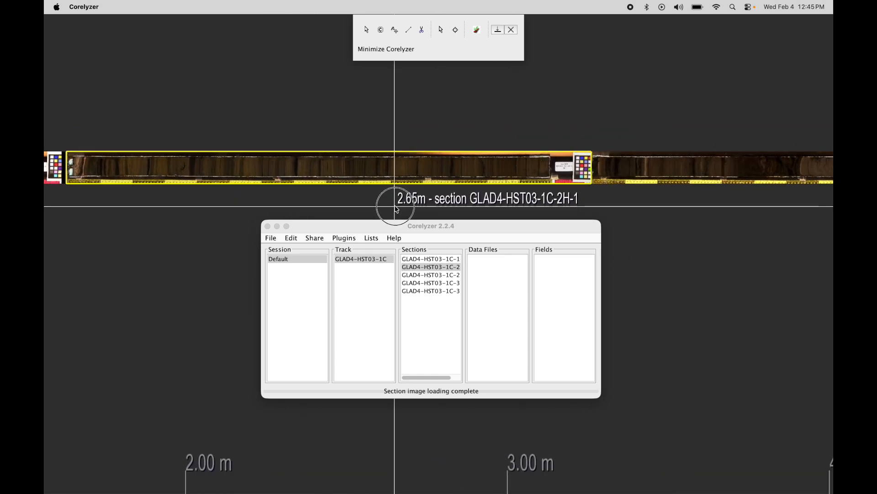
left_click(449, 274)
Inspect the rest of the track up to the end of section GLAD4-HST03-1C-3H-2
left_click_drag(603, 204, 379, 169)
scroll(379, 170, "down", 10)
left_click_drag(551, 165, 238, 178)
left_click(321, 158)
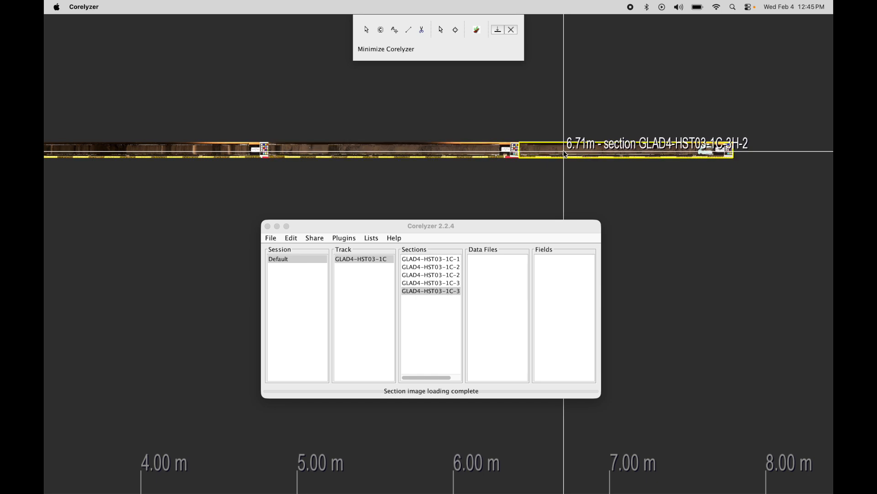
scroll(265, 195, "up", 3)
scroll(266, 197, "down", 4)
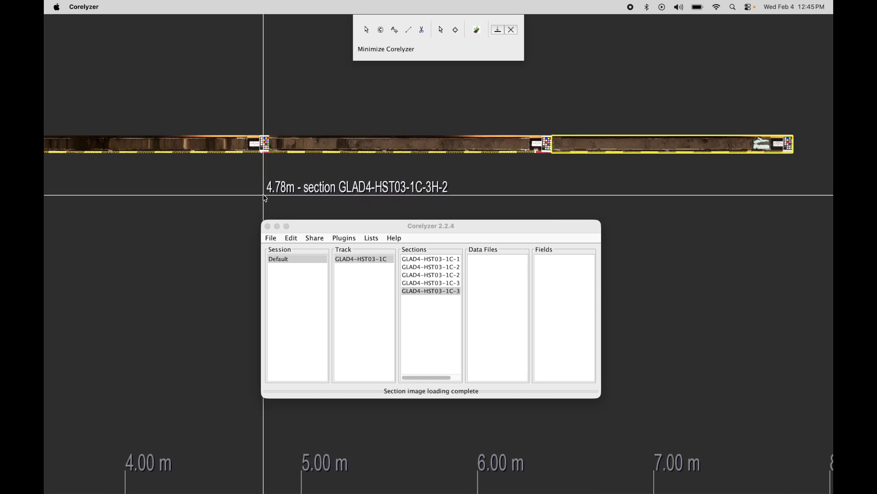
Go back along the core images to the start of the track at 0 m
left_click_drag(202, 185, 447, 161)
left_click_drag(239, 170, 619, 184)
left_click_drag(376, 189, 446, 193)
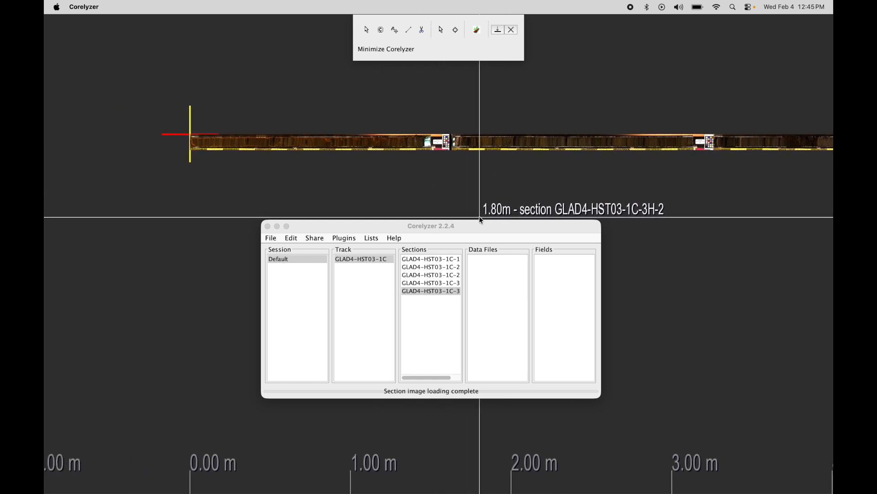
left_click(486, 227)
left_click_drag(534, 177, 456, 177)
left_click_drag(482, 222, 483, 219)
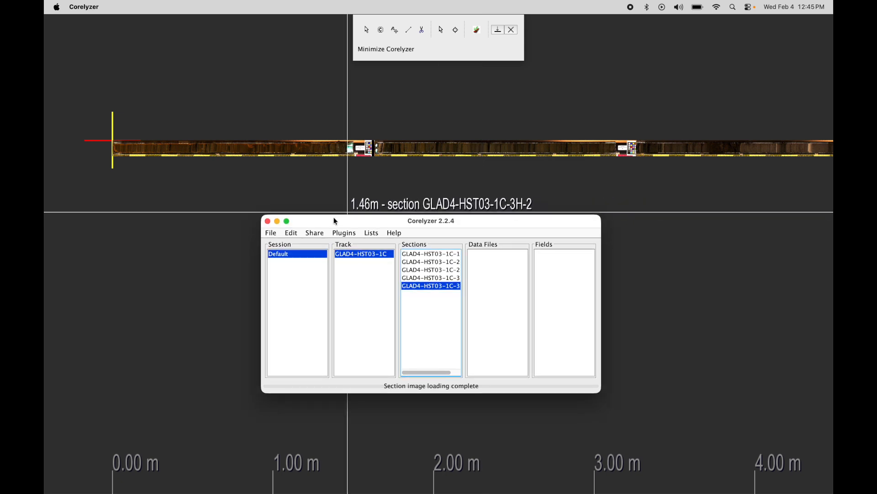
Load the image file GLAD4-HST03-1C-1H-2.jpg from the GLAD4 folder
left_click_drag(335, 222, 342, 219)
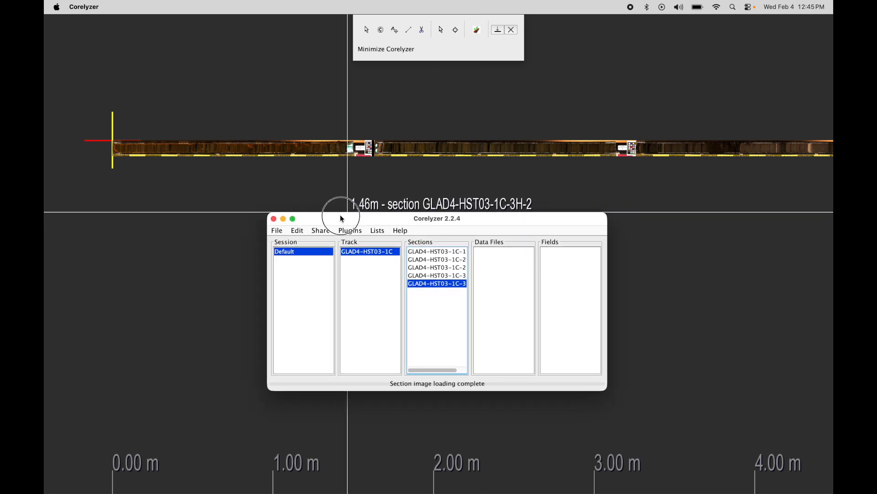
left_click(276, 230)
mouse_move(349, 269)
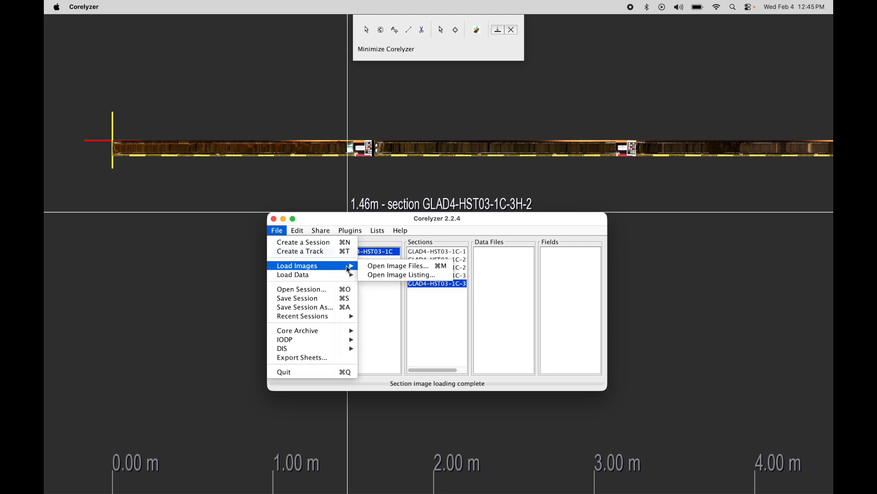
left_click(388, 266)
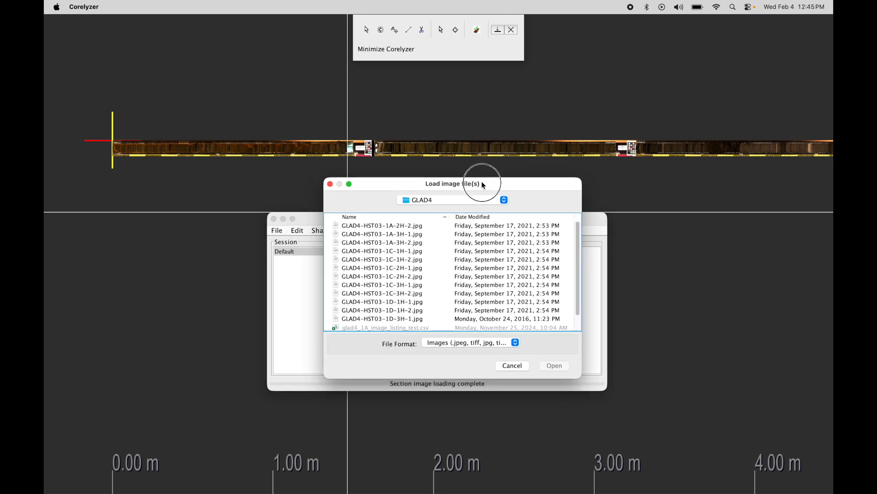
left_click(441, 292)
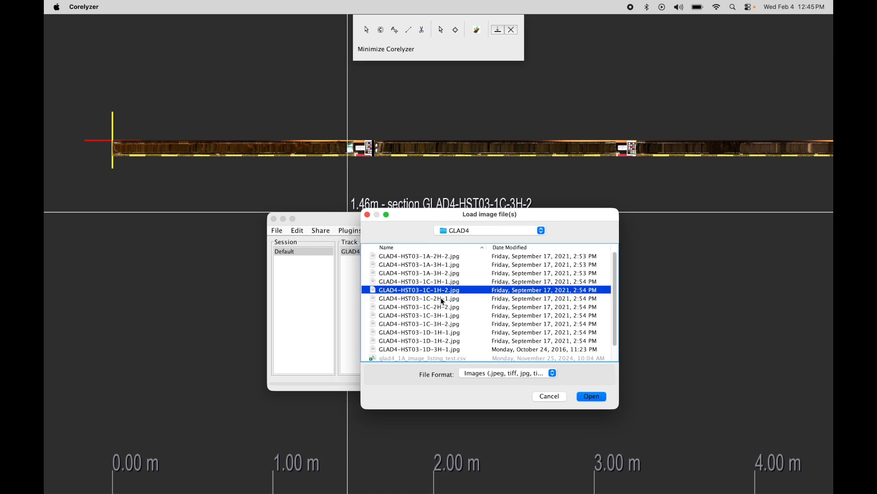
left_click(441, 298)
left_click(434, 324, "shift")
left_click(445, 290)
left_click(592, 395)
Review where the new section GLAD4-HST03-1C-1H-2 is placed relative to 1H-1 and the 2H and 3H sections in the arrangement
left_click_drag(488, 33, 476, 138)
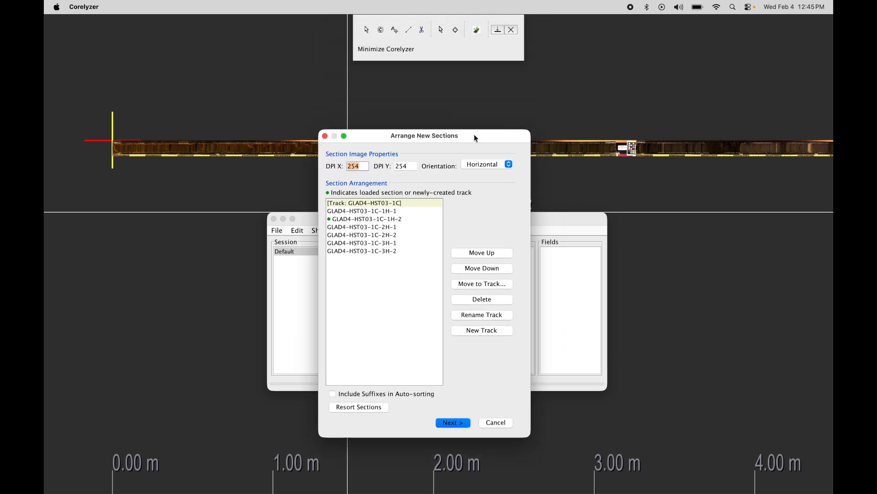
left_click(391, 220)
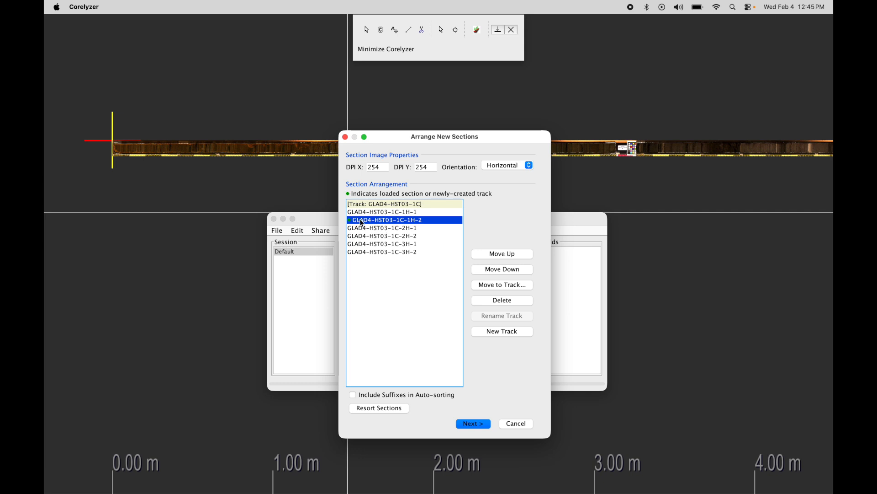
left_click(398, 214)
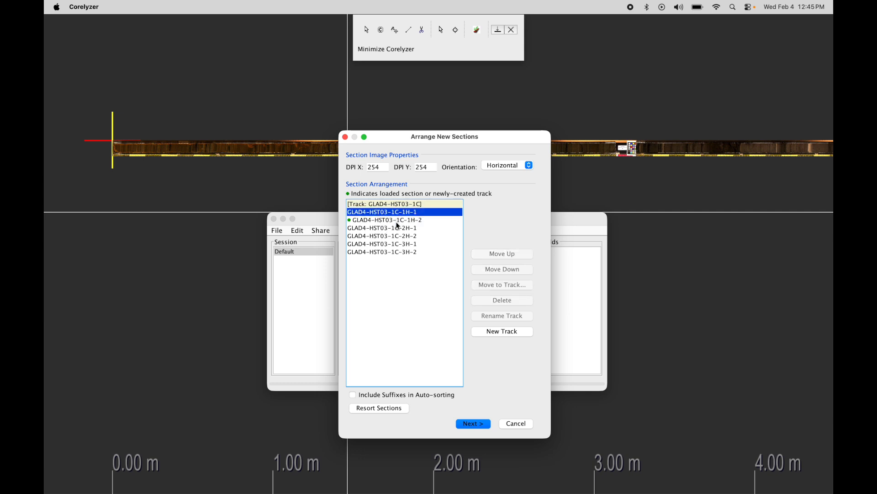
left_click(398, 228)
left_click(401, 245, "shift")
left_click(401, 252, "shift")
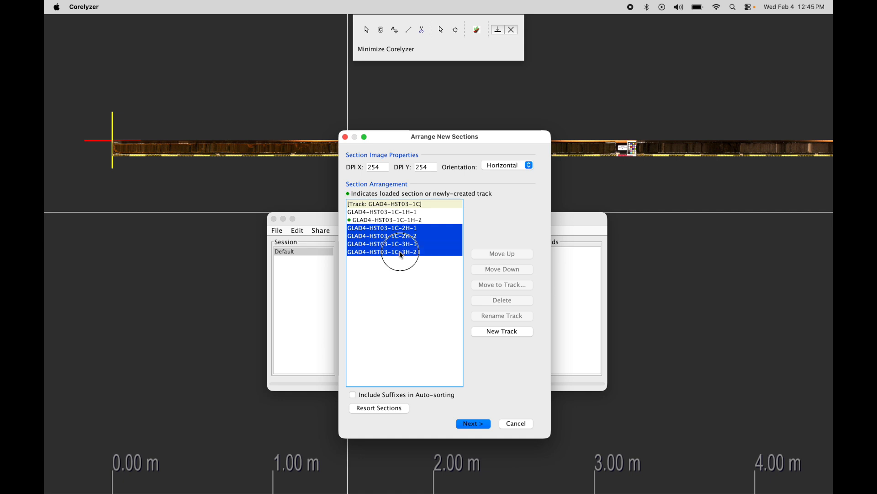
left_click(405, 213)
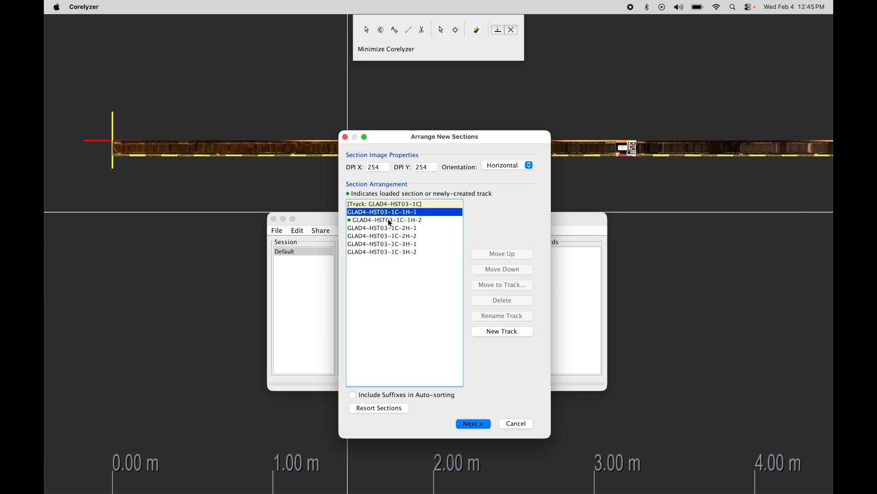
left_click(388, 220)
left_click_drag(490, 141, 486, 172)
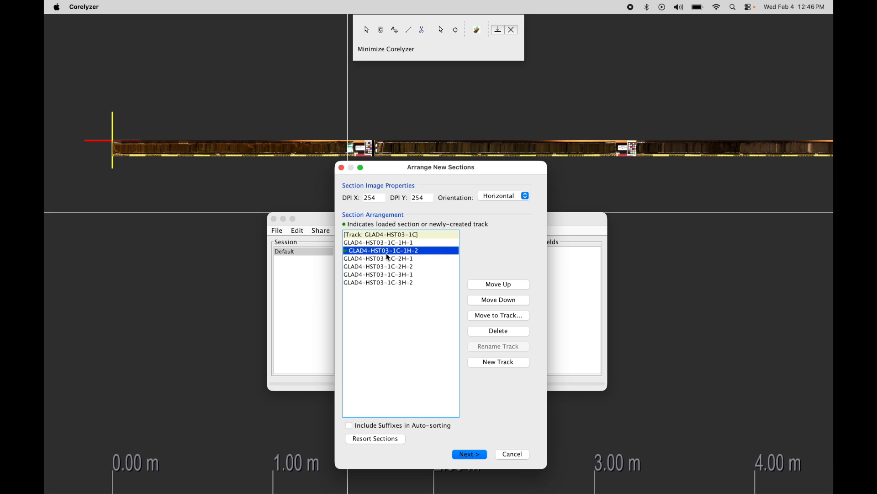
left_click(397, 243)
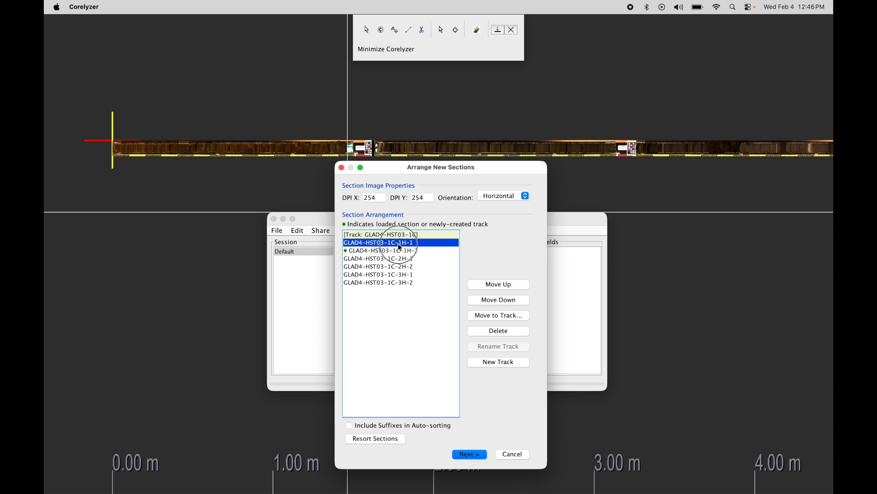
left_click(402, 250)
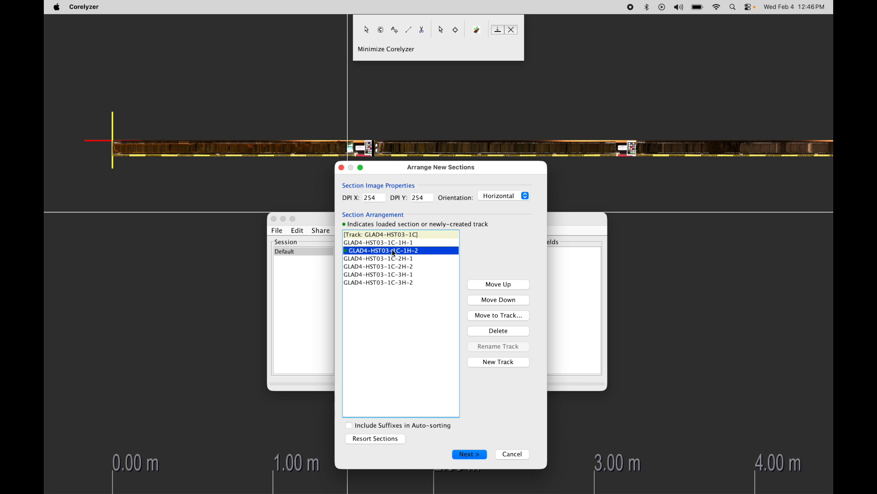
Accept the arrangement and finish importing section GLAD4-HST03-1C-1H-2 with horizontal orientation and 254 DPI in X and Y
left_click_drag(486, 171, 435, 172)
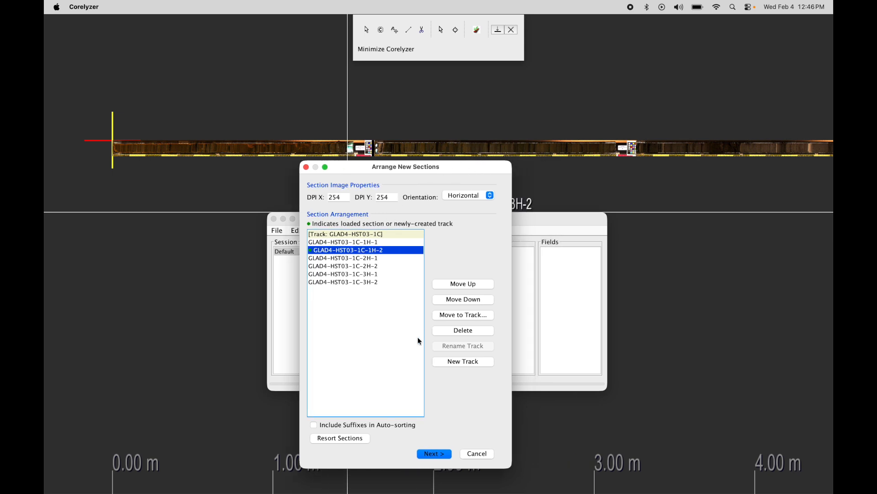
left_click(438, 453)
left_click_drag(486, 163, 311, 135)
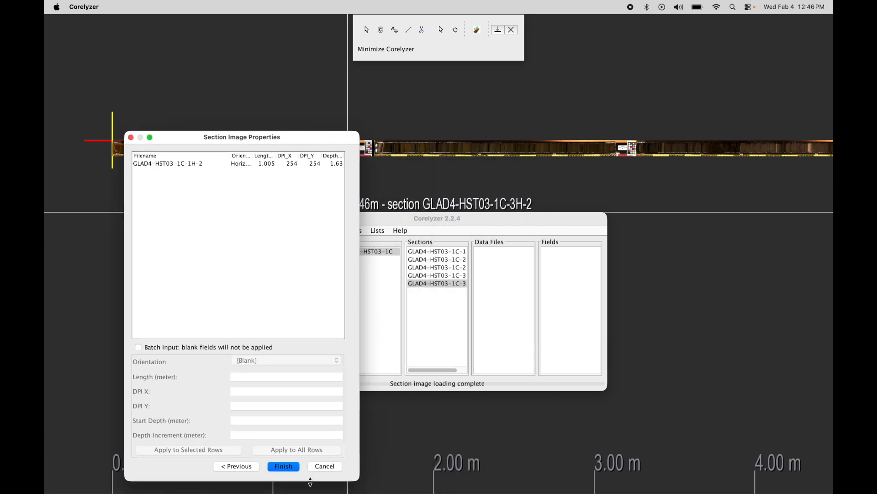
left_click(285, 465)
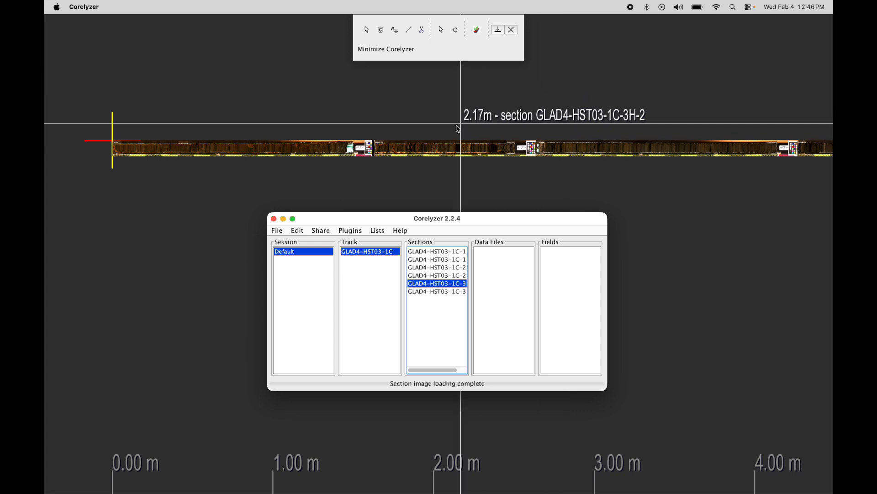
Inspect how section GLAD4-HST03-1C-1H-2 fits between 1H-1 and 2H-1 along the core track
left_click(428, 153)
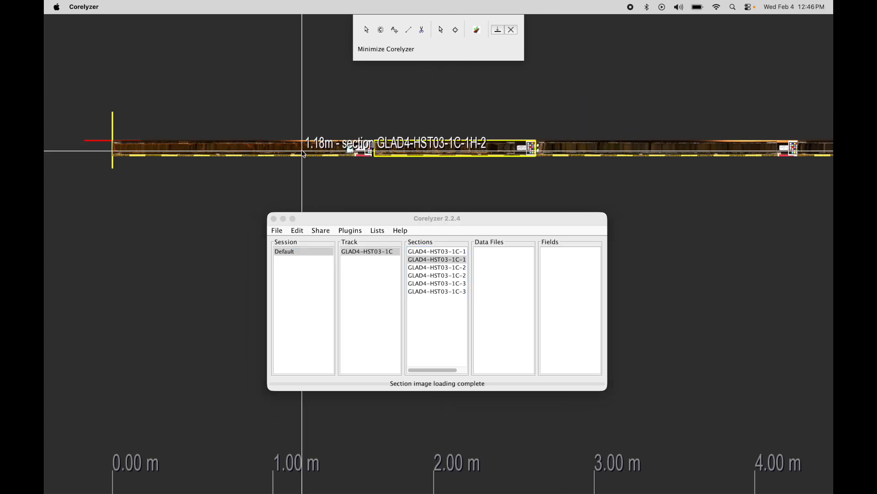
scroll(529, 187, "up", 4)
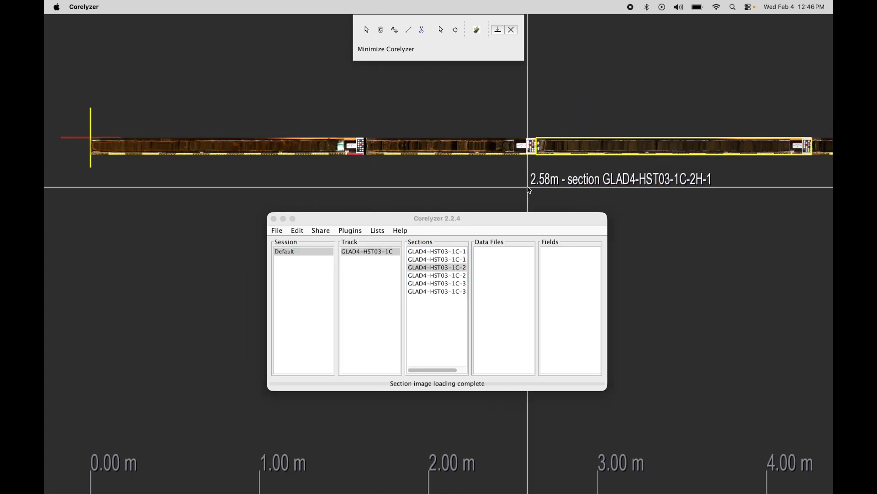
scroll(528, 187, "down", 10)
scroll(532, 190, "right", 5)
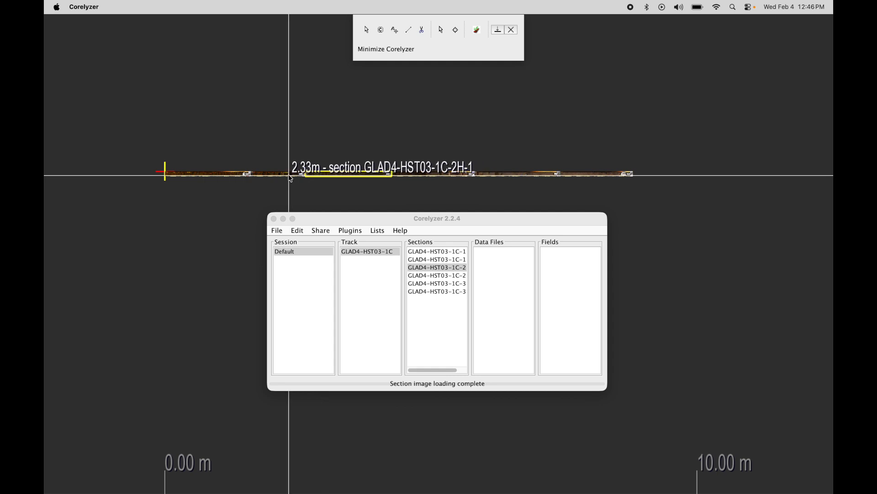
scroll(246, 185, "up", 2)
scroll(246, 185, "up", 5)
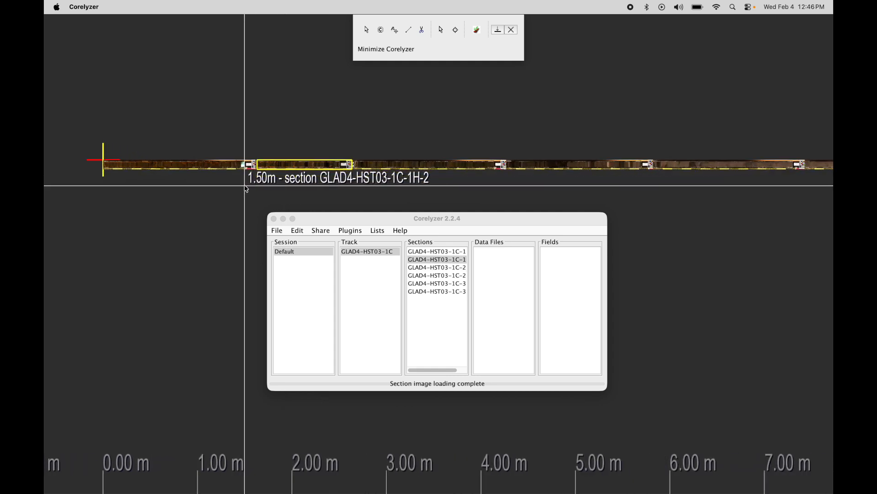
left_click_drag(274, 188, 337, 184)
mouse_move(489, 218)
left_mouse_down()
mouse_move(481, 217)
mouse_move(488, 233)
left_mouse_up()
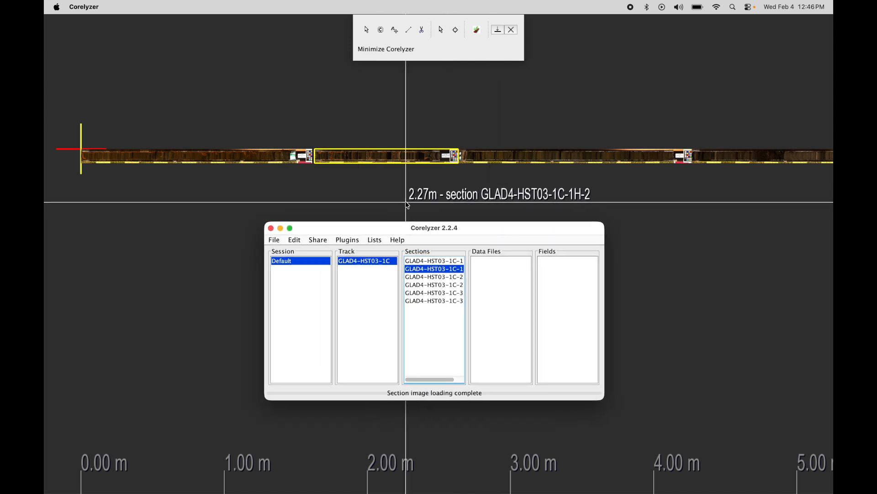
mouse_move(498, 226)
left_mouse_down()
mouse_move(499, 215)
mouse_move(489, 222)
left_mouse_up()
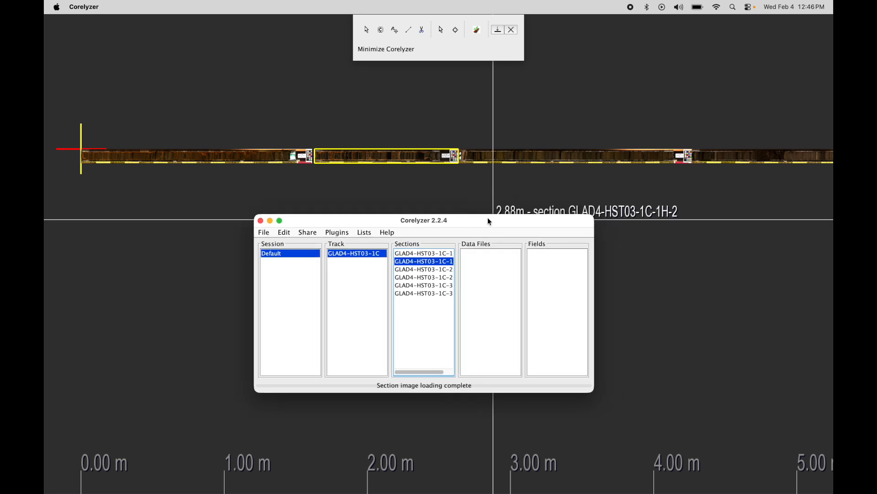
scroll(372, 194, "up", 2)
scroll(372, 194, "down", 3)
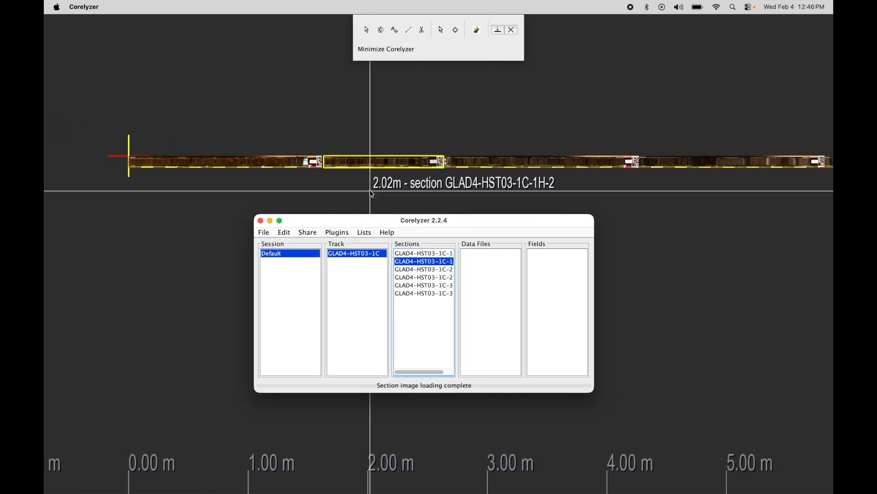
left_click_drag(486, 221, 502, 224)
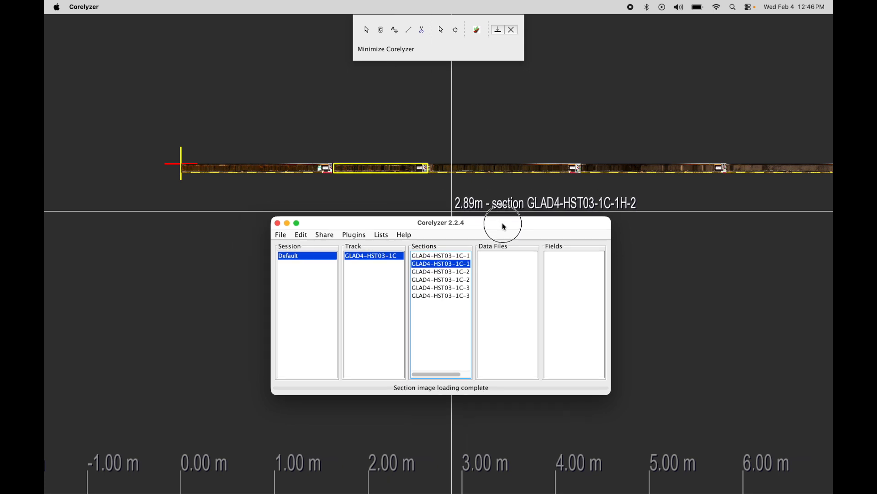
left_click_drag(333, 222, 333, 221)
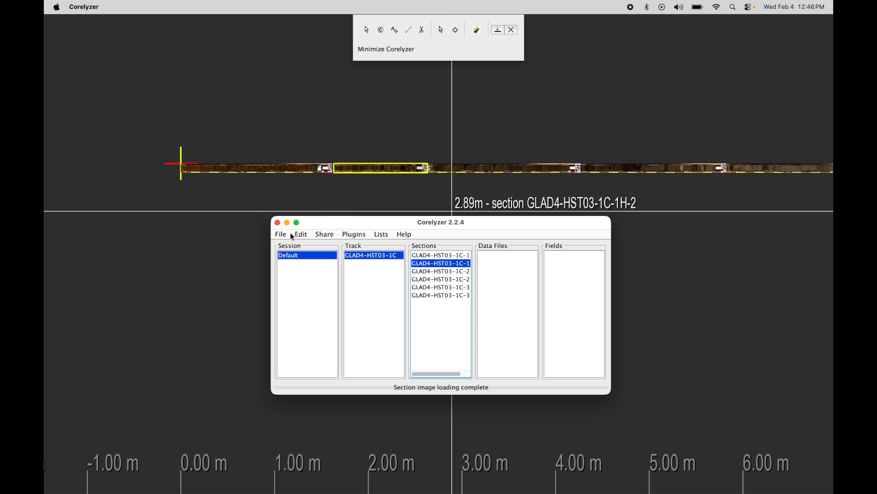
left_click_drag(339, 222, 344, 215)
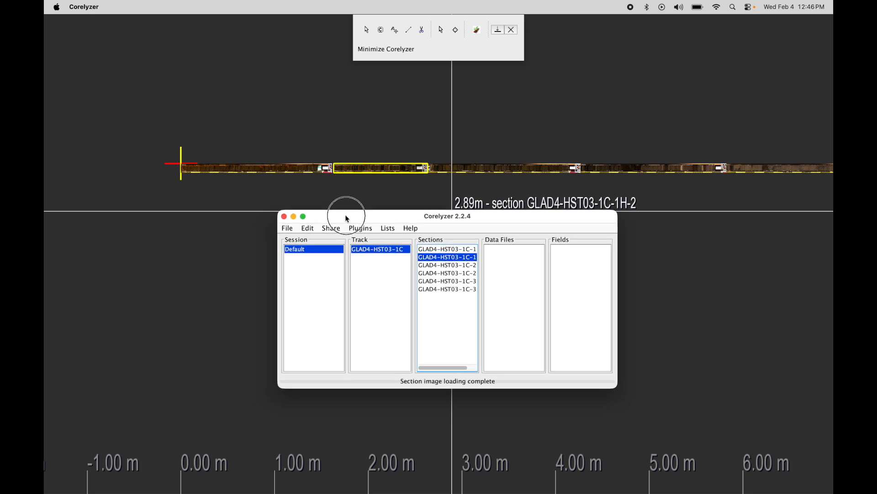
Load all section images in the GLAD4 folder, from GLAD4-HST03-1A-2H-2.jpg through GLAD4-HST03-1D-3H-1.jpg
left_click(289, 227)
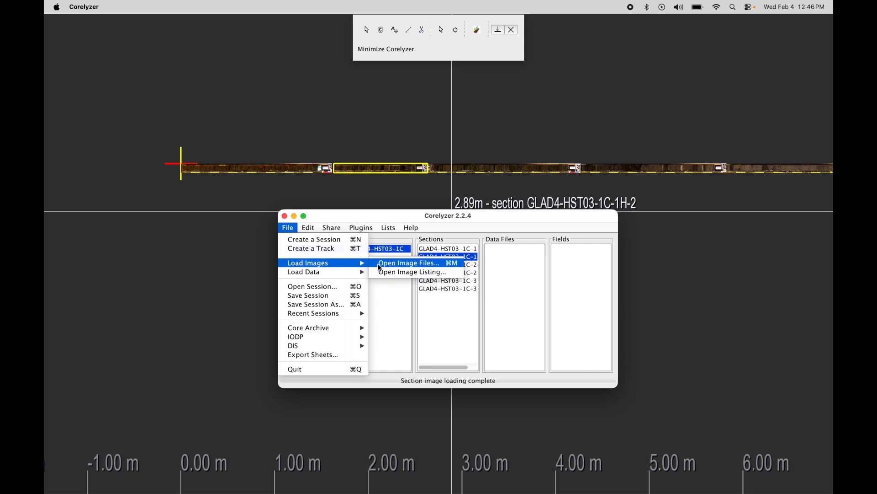
left_click(392, 265)
left_click_drag(537, 211, 577, 200)
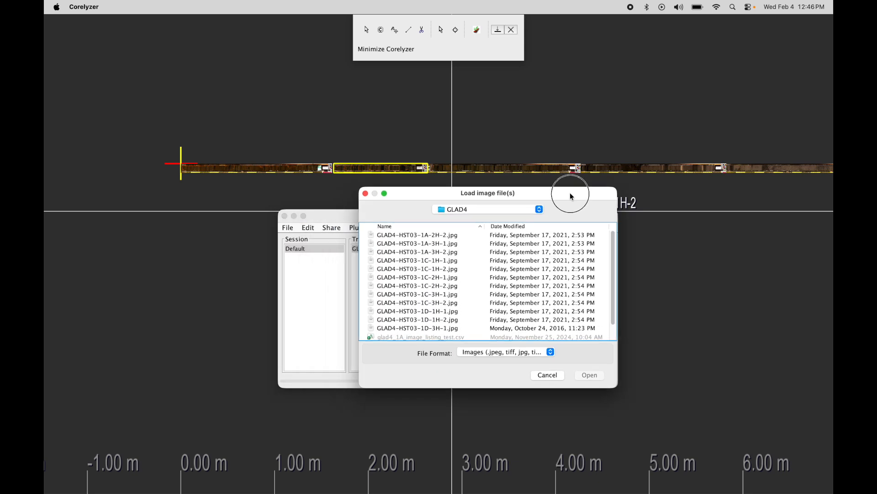
left_click_drag(618, 387, 642, 430)
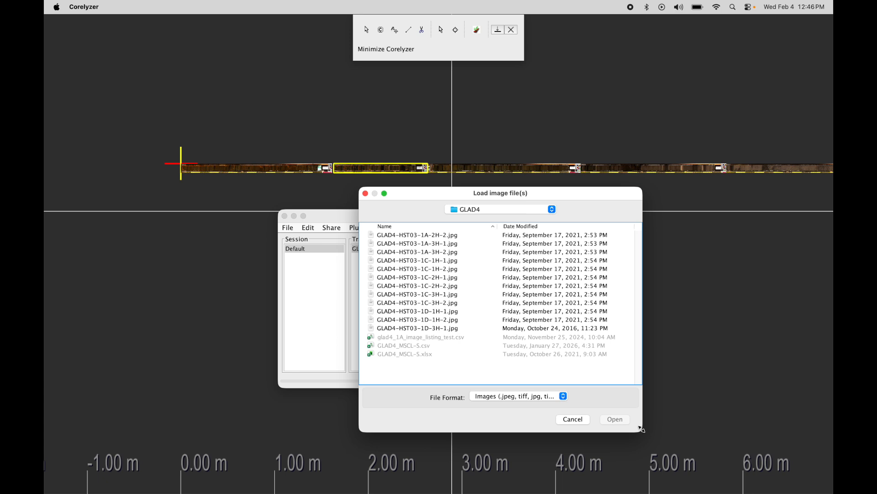
left_click(441, 235)
left_click(449, 328, "shift")
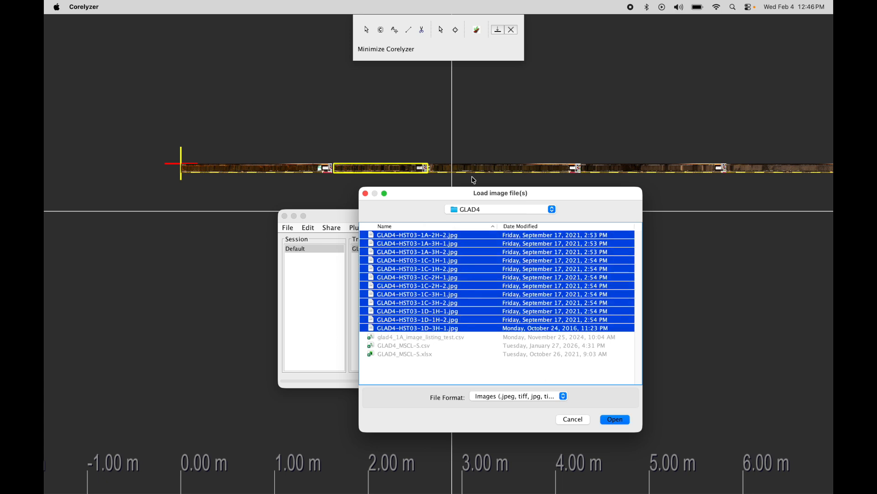
left_click_drag(451, 191, 429, 194)
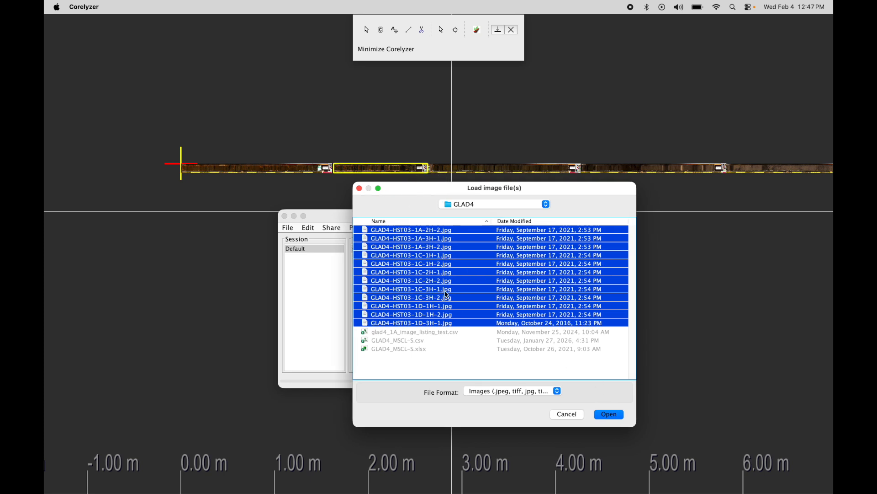
left_click_drag(457, 192, 472, 181)
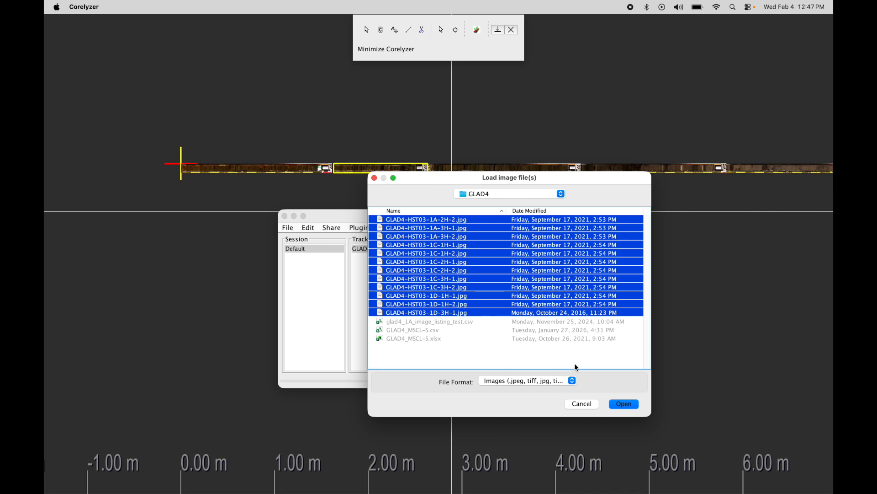
left_click(625, 404)
Review the already loaded GLAD4-HST03-1C sections, 1H-1 through 3H-2, by highlighting them in the section arrangement
left_click_drag(503, 29, 496, 138)
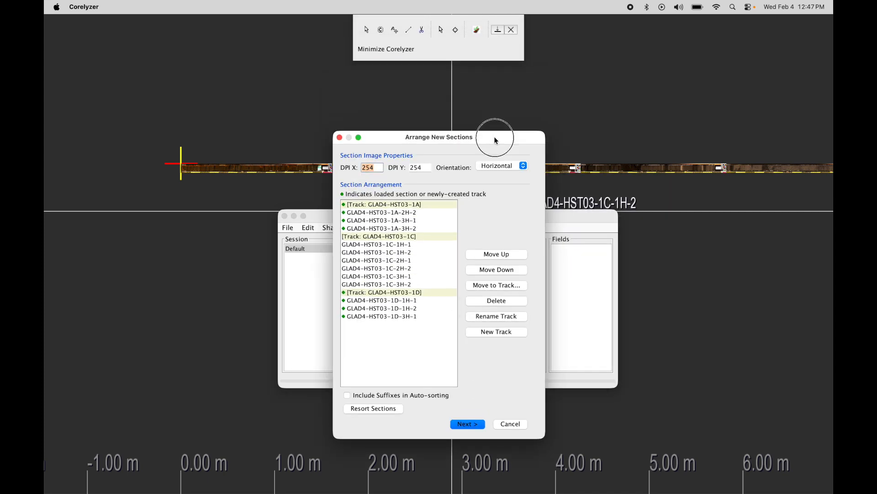
left_click_drag(411, 246, 408, 285)
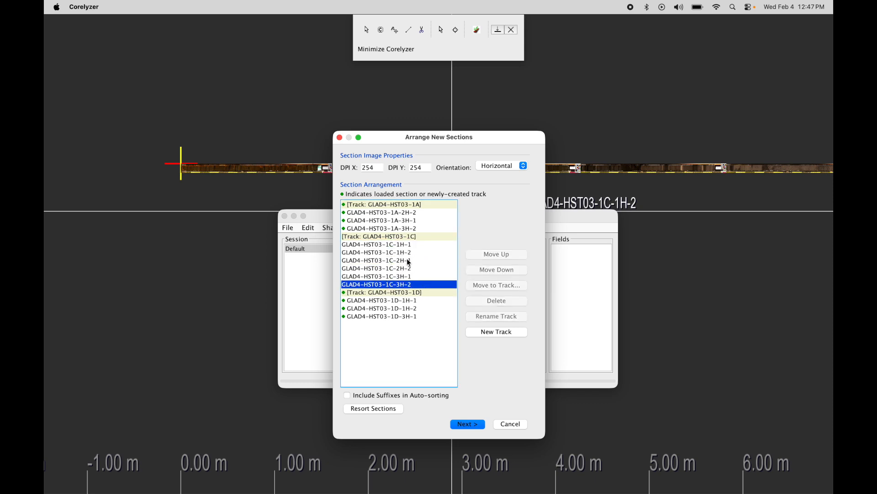
left_click(410, 245)
left_click(419, 286, "shift")
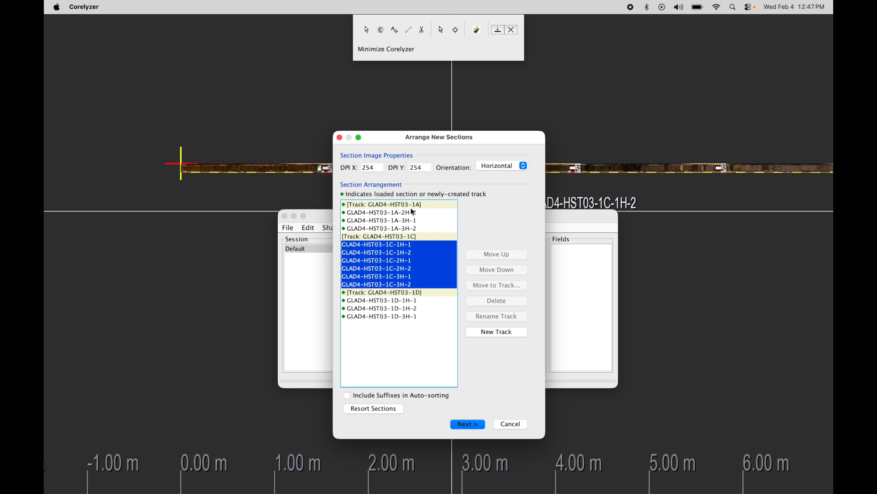
left_click_drag(492, 132, 515, 131)
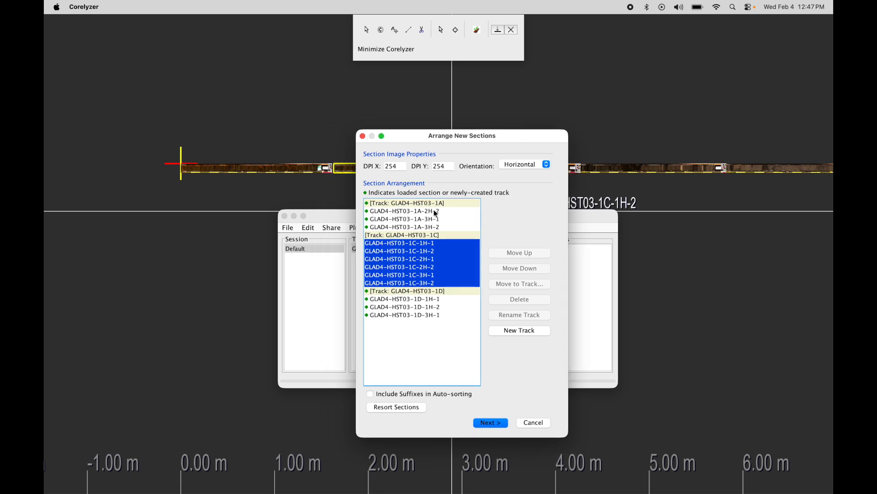
Review the new section groups in the arrangement, highlighting 1A-2H-2 through 1A-3H-2 and 1D-1H-1 through 1D-3H-1
left_click(437, 212)
left_click(438, 204)
left_click(435, 212)
left_click(434, 226, "shift")
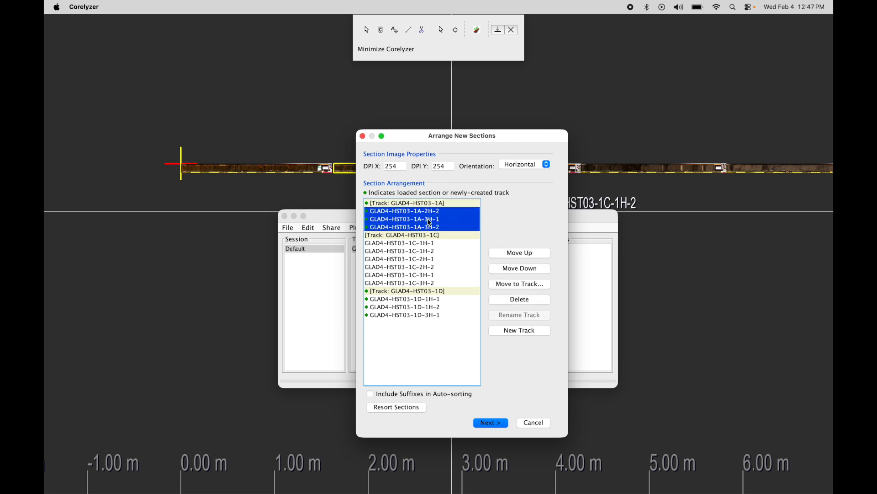
left_click(416, 291)
left_click(416, 299)
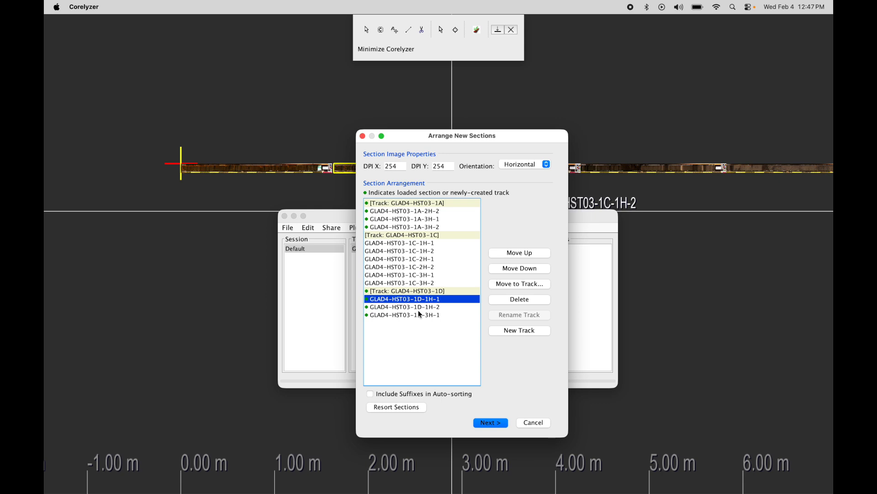
left_click(434, 315, "shift")
Check the order of the individual sections under the new tracks GLAD4-HST03-1A and GLAD4-HST03-1D
left_click(432, 221)
left_click(434, 212)
left_click(434, 225)
left_click(437, 212)
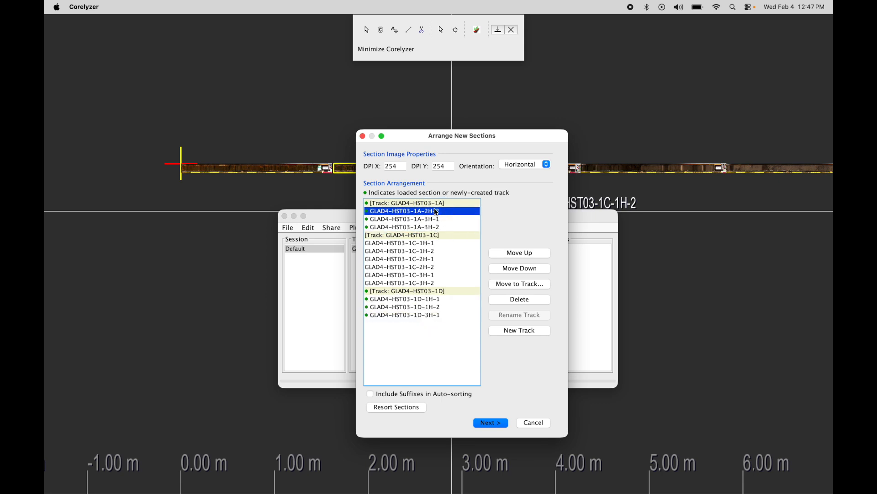
left_click(439, 204)
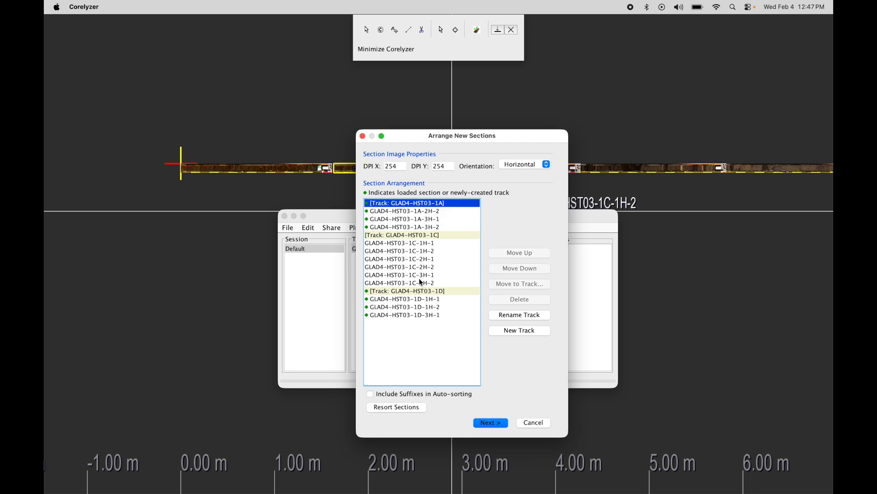
left_click(420, 300)
left_click(419, 307)
left_click(420, 315)
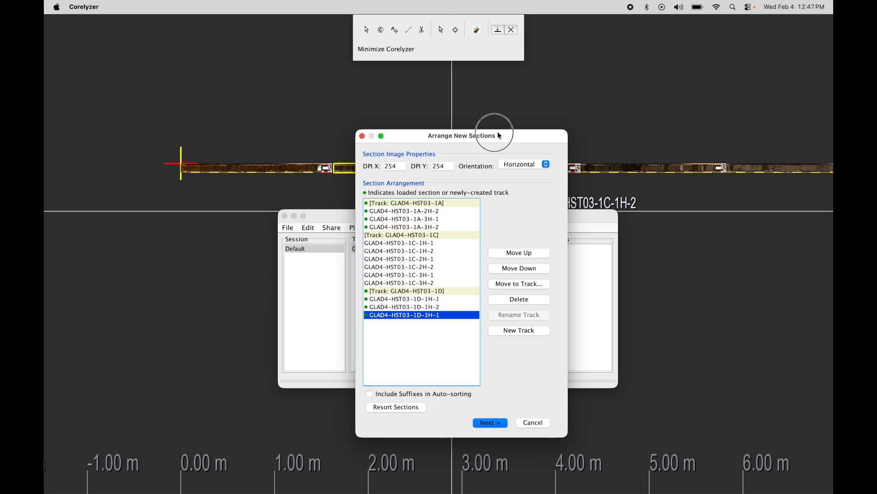
Accept the arrangement and finish importing the new 1A and 1D sections with horizontal orientation and 254 DPI
left_click_drag(499, 135, 489, 135)
left_click(482, 422)
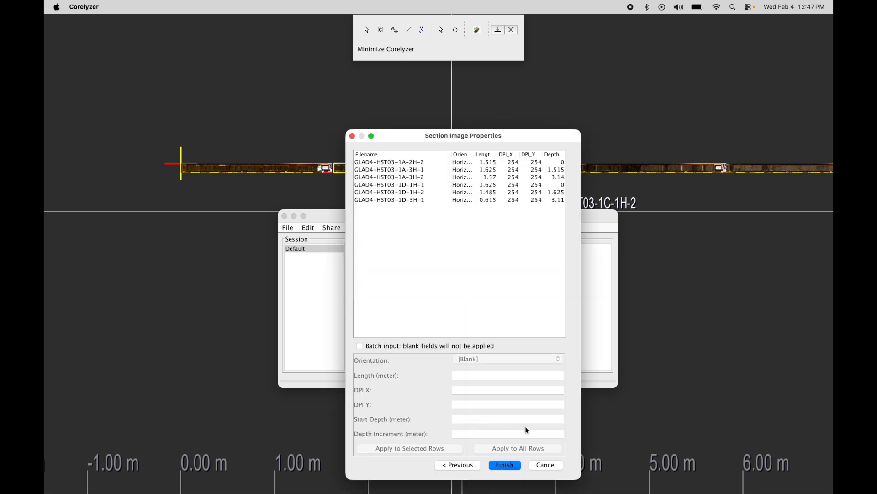
left_click(505, 465)
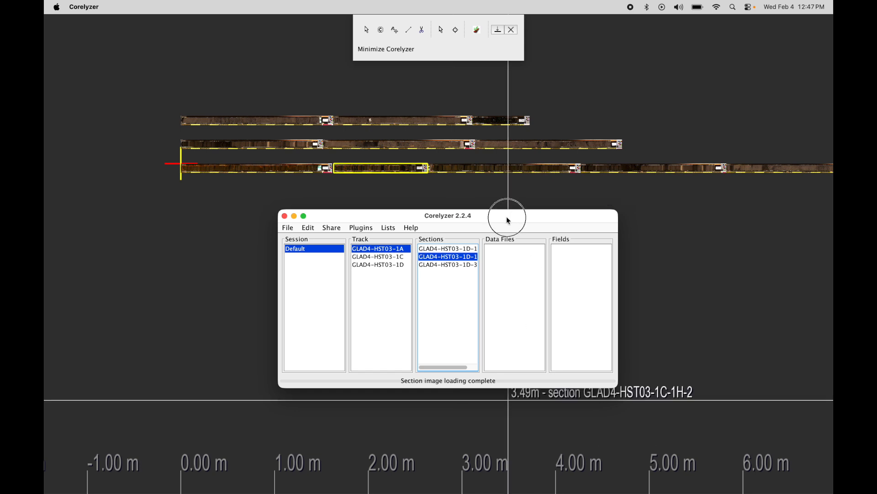
Identify the stacked tracks in the core view, selecting sections GLAD4-HST03-1A-2H-2 and GLAD4-HST03-1D-1H-1 and checking the 1C track
left_click_drag(509, 220, 521, 223)
left_click(221, 140)
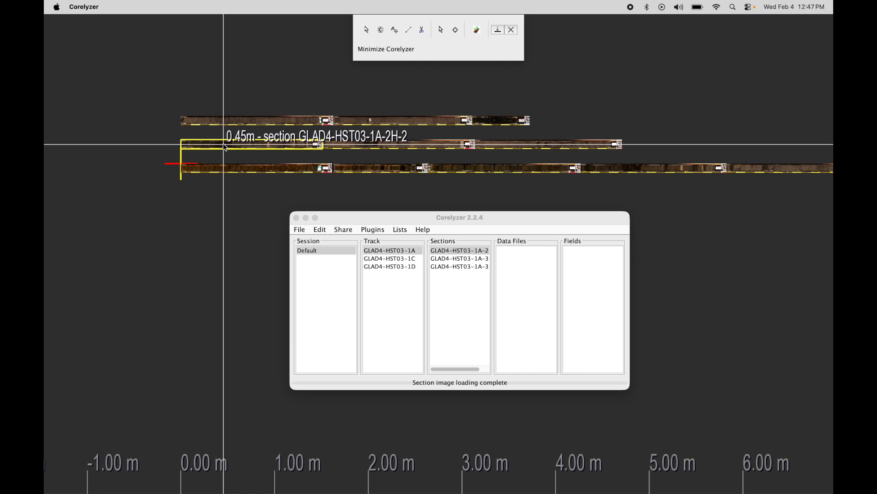
left_click(249, 122)
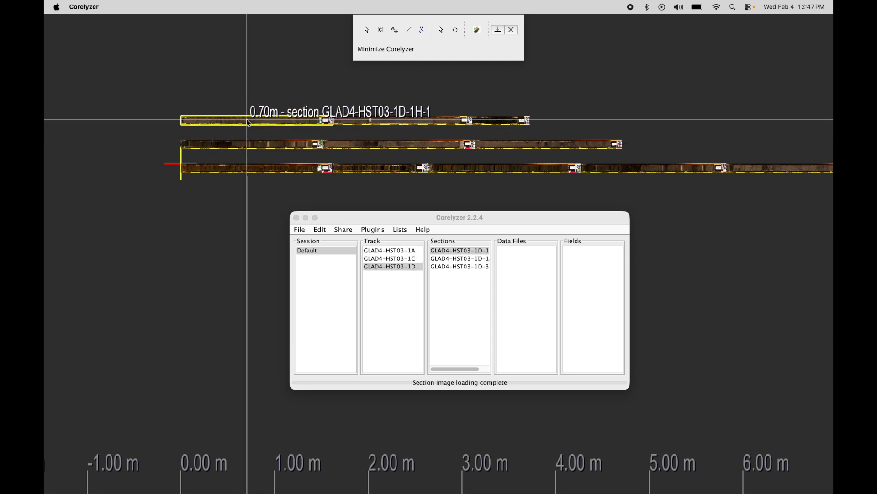
left_click(214, 171)
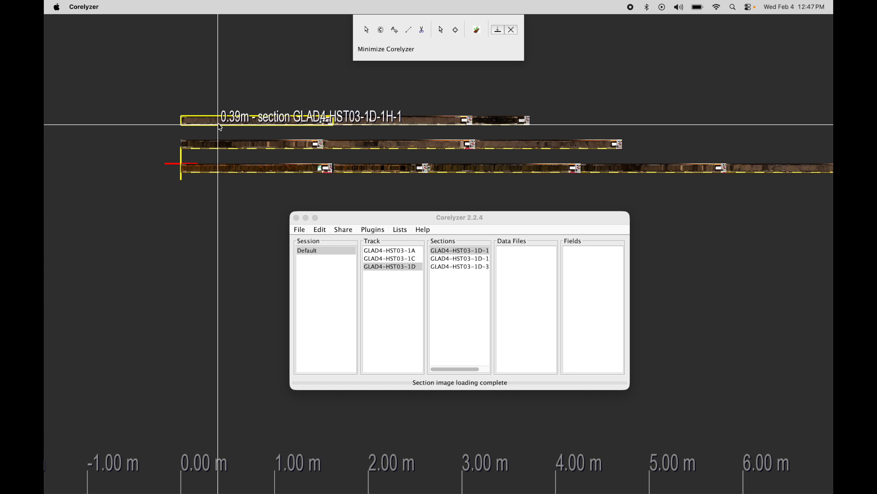
left_click(514, 221)
left_click_drag(513, 221, 524, 238)
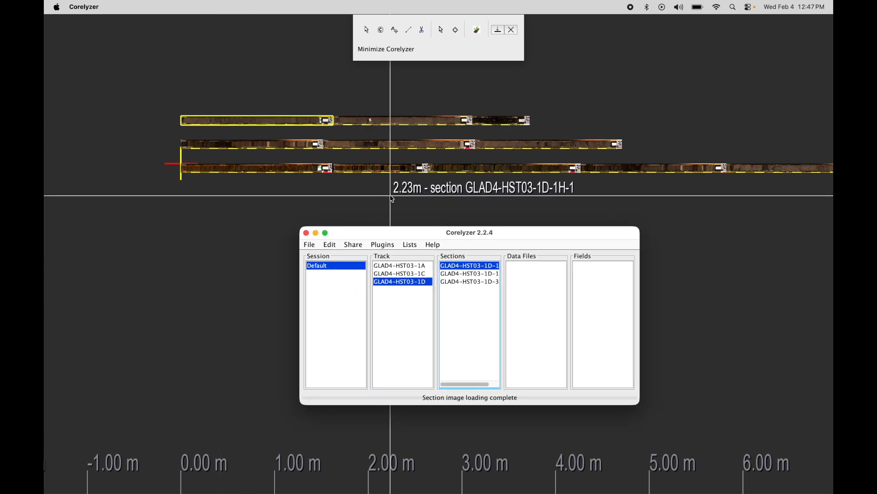
left_click_drag(530, 232, 532, 224)
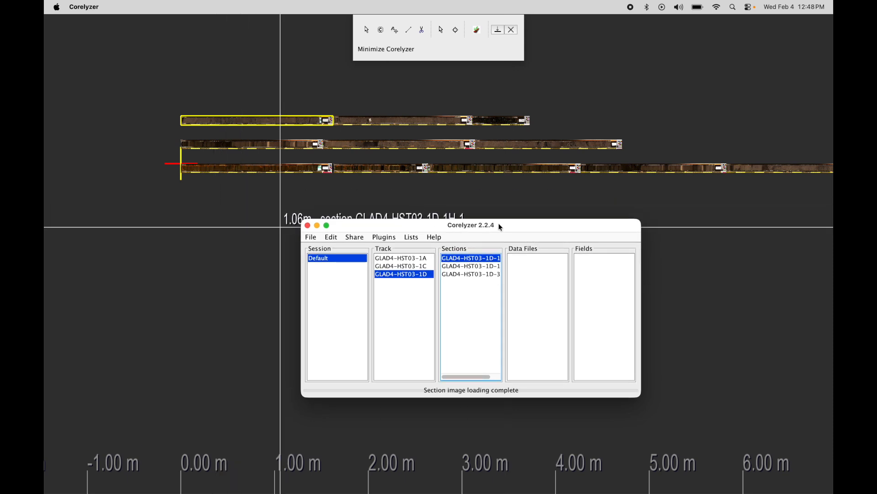
left_click_drag(509, 221, 500, 235)
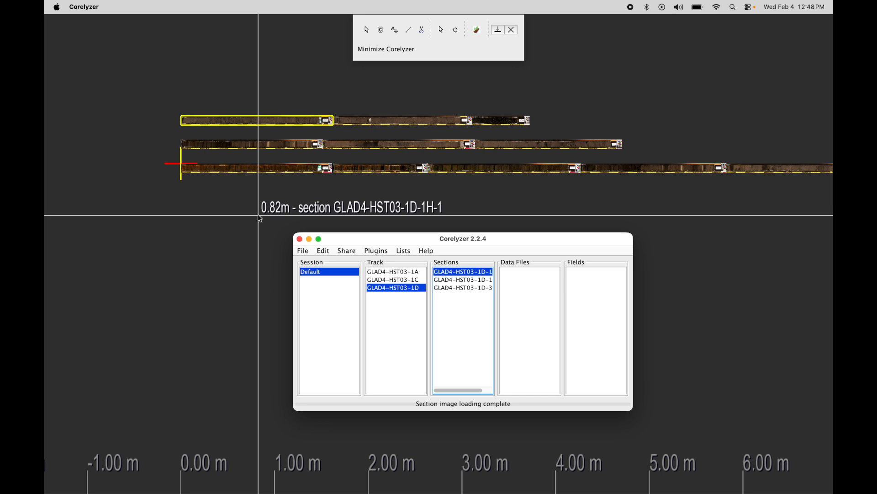
left_click_drag(352, 236, 352, 228)
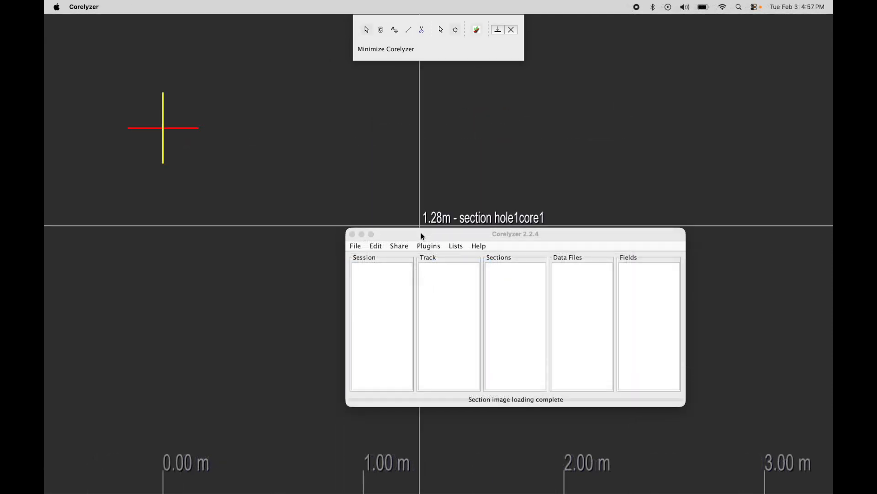
left_click_drag(422, 233, 415, 231)
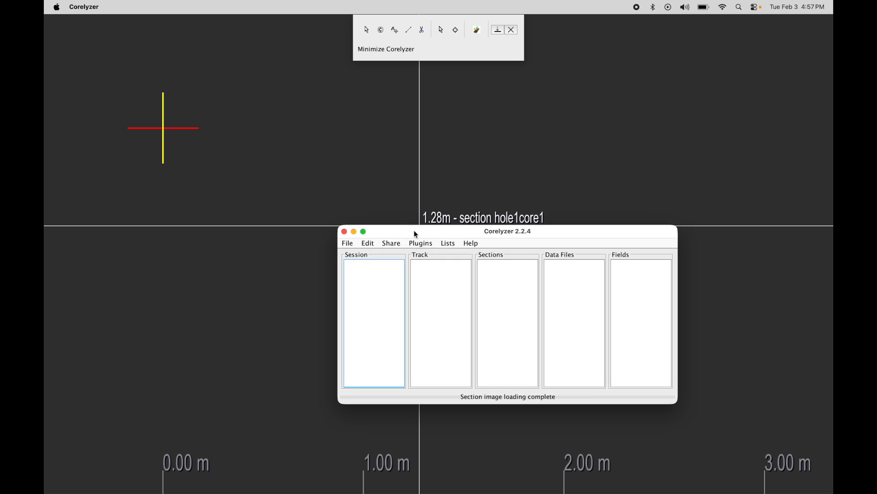
left_click_drag(400, 236, 399, 228)
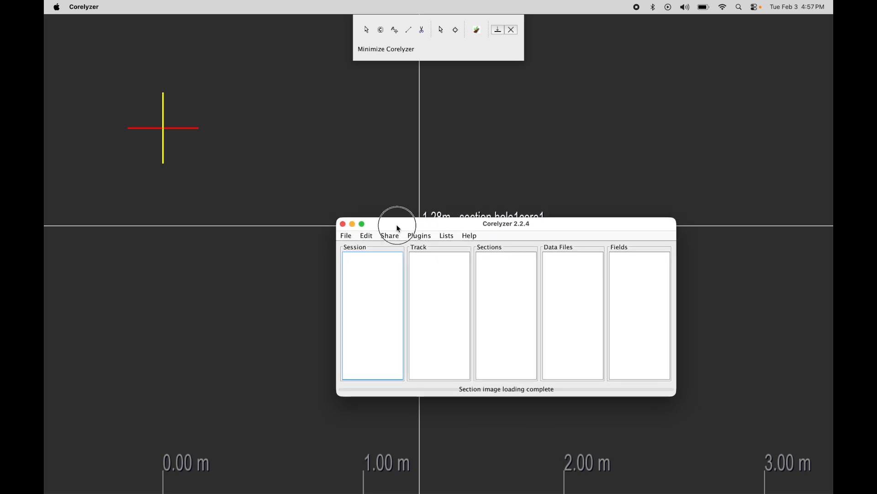
left_click_drag(386, 221, 358, 211)
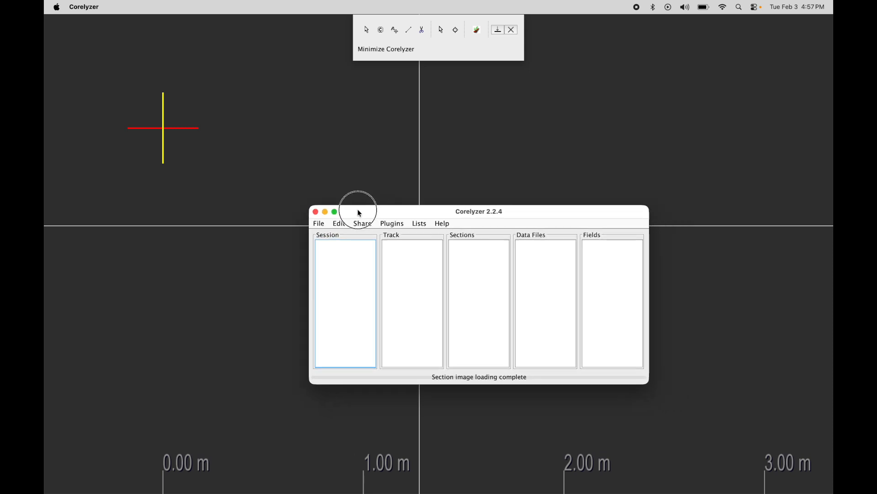
Start loading core images from image files in the "no special naming" folder
left_click(320, 224)
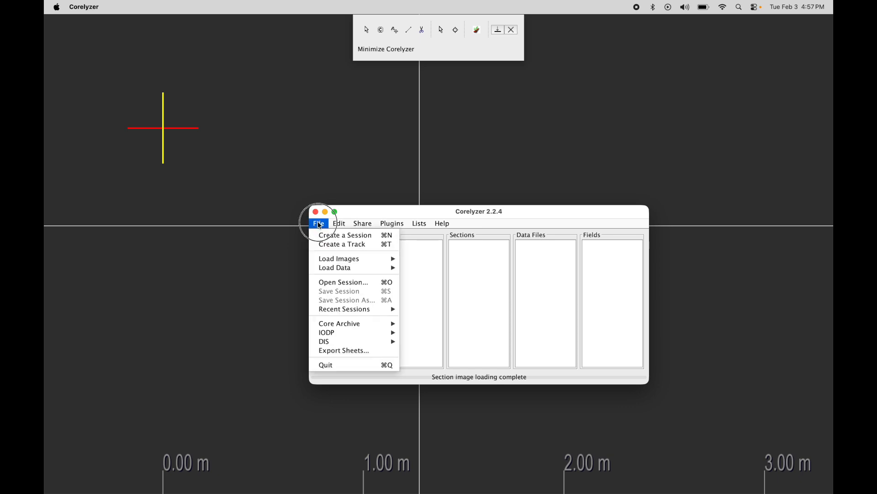
mouse_move(344, 263)
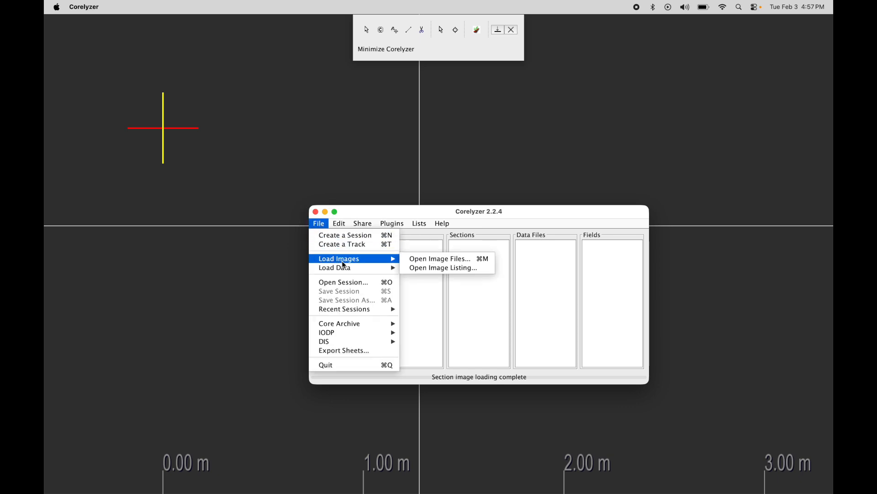
left_click(436, 260)
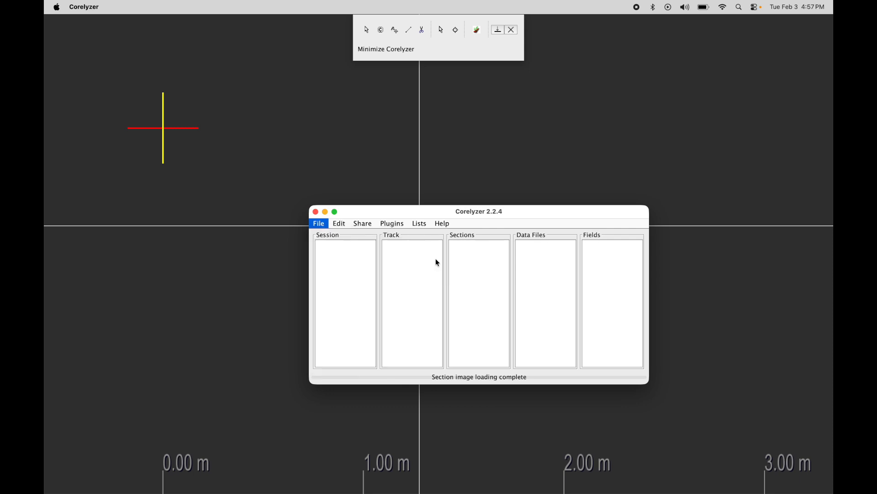
left_click(497, 220)
left_click(567, 216)
left_click_drag(428, 206, 461, 207)
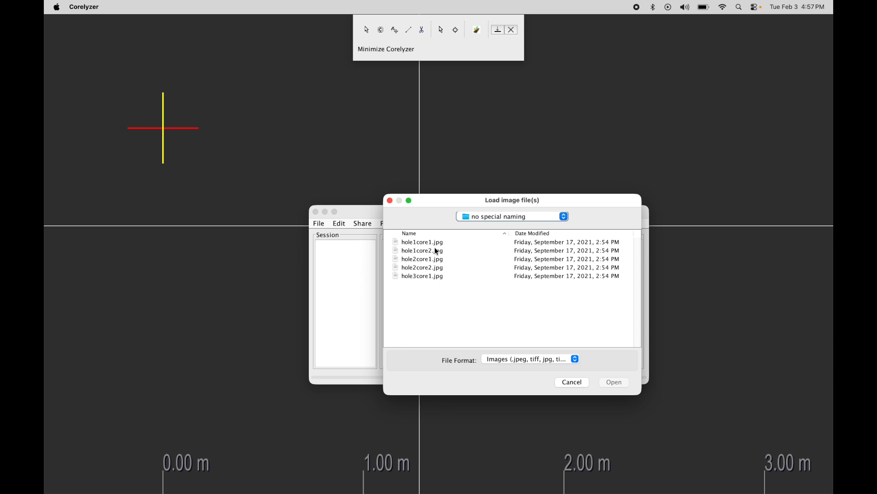
Examine the hole and core naming of the image files from hole1core1.jpg to hole3core1.jpg
left_click(440, 242)
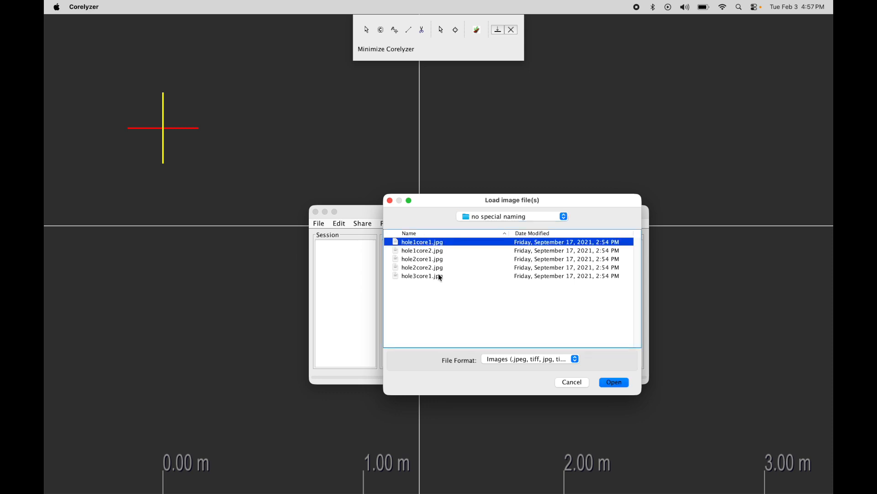
key("Down")
key("Down")
key("Down")
key("Down")
key("Up")
key("Up")
key("Up")
key("Up")
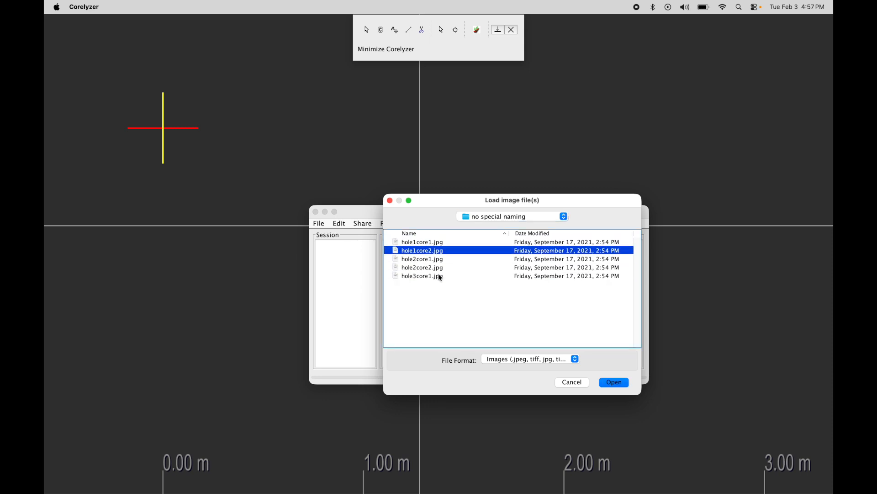
key("Down")
key("Down")
key("Down")
key("Down")
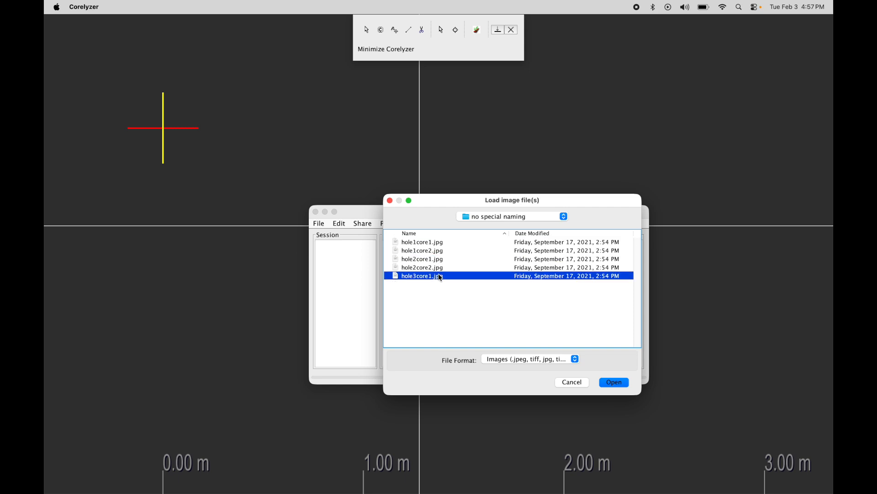
Select all image files from hole1core1.jpg through hole3core1.jpg and open them for section arrangement
left_click_drag(459, 197, 451, 196)
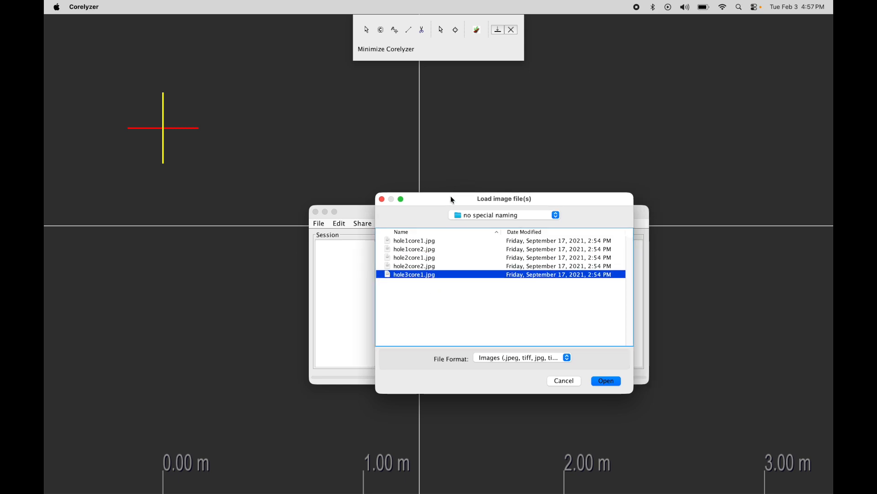
left_click(415, 241)
left_click(413, 275, "shift")
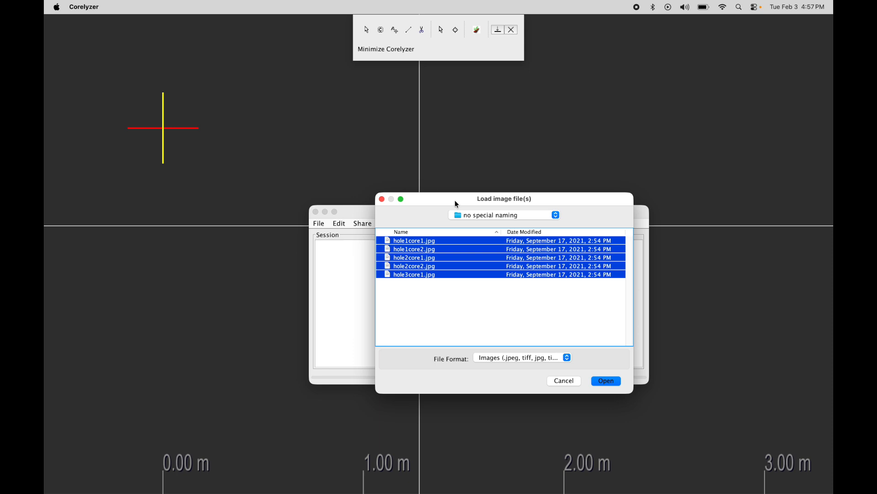
left_click(607, 381)
left_click_drag(524, 32, 480, 113)
Check which track each section from hole1core1 to hole3core1 is assigned to in the new section arrangement
left_click(370, 187)
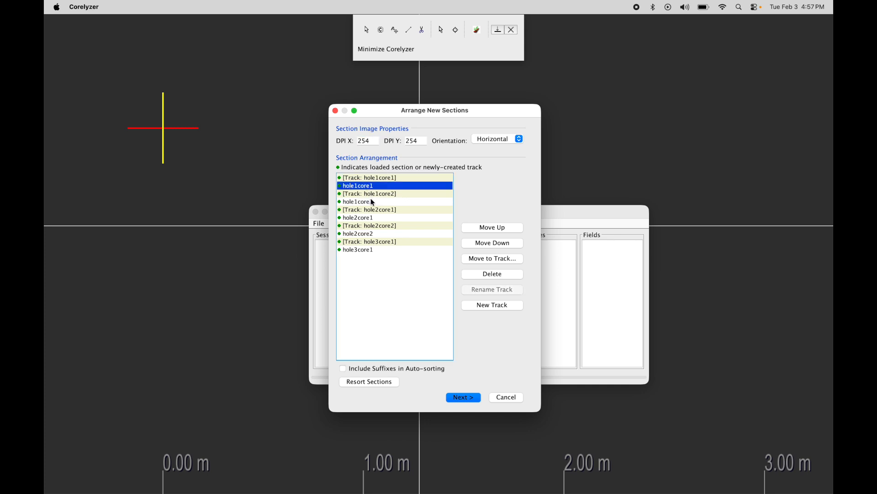
left_click(373, 202)
left_click(372, 218)
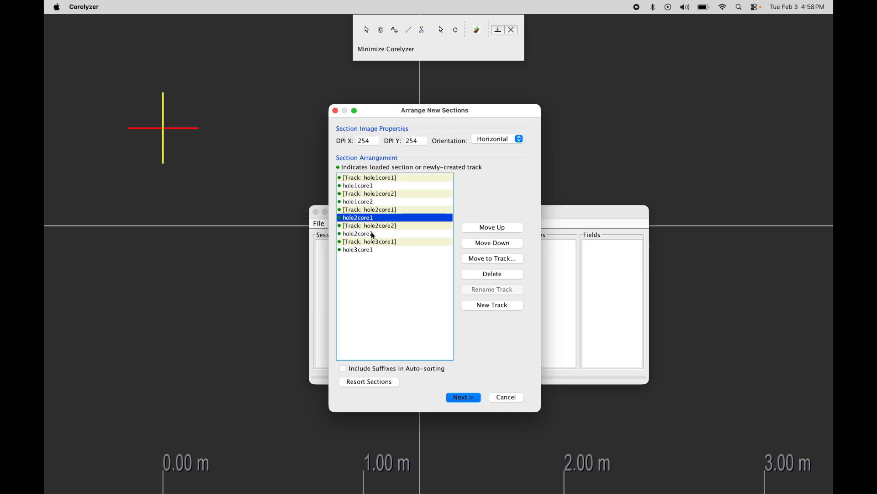
left_click(371, 233)
left_click(372, 249)
left_click(382, 234)
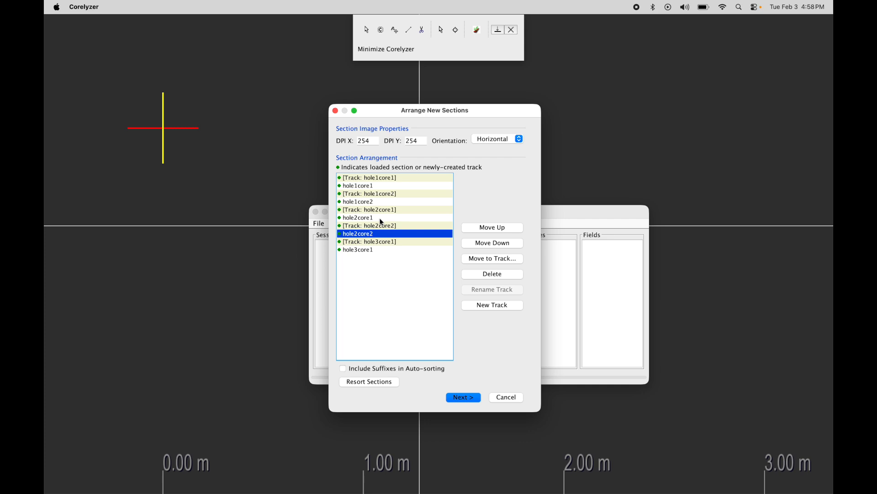
left_click(382, 219)
left_click(383, 203)
left_click(383, 187)
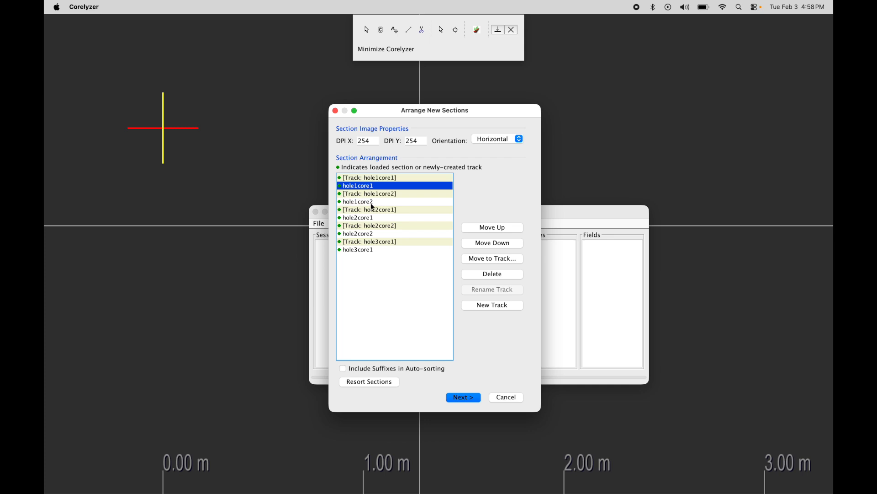
left_click(366, 219)
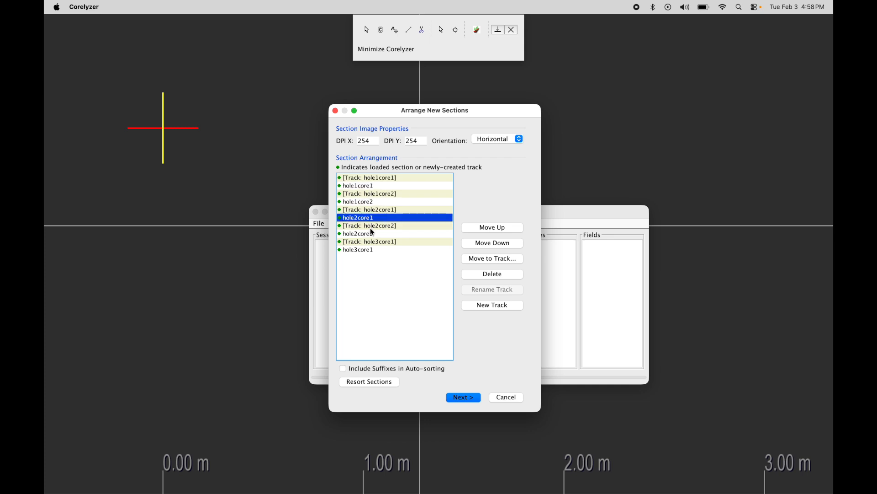
left_click(369, 235)
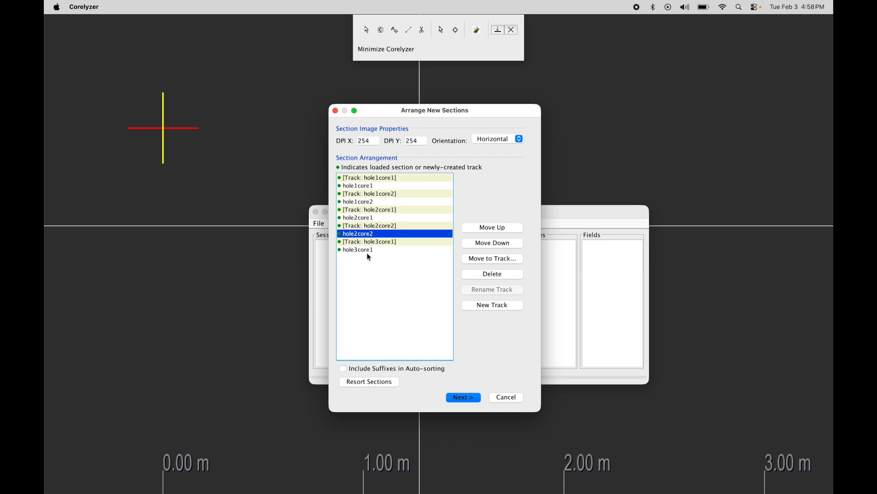
left_click(356, 251)
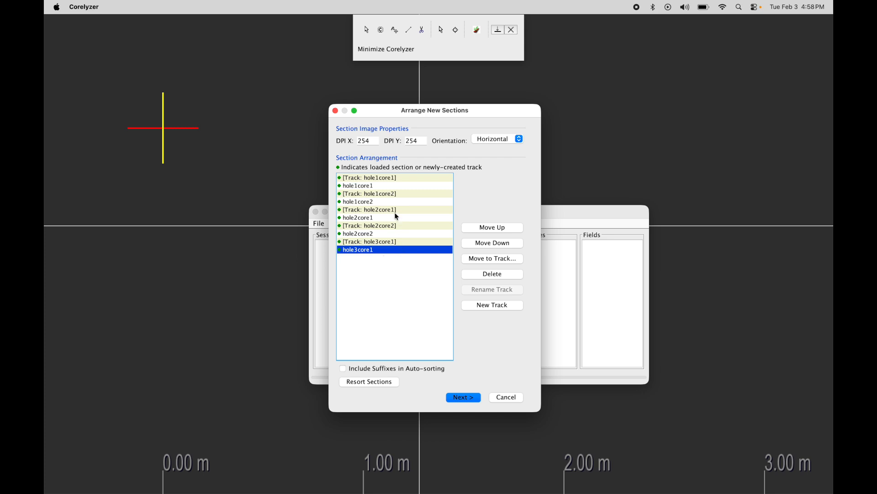
left_click_drag(441, 115, 437, 123)
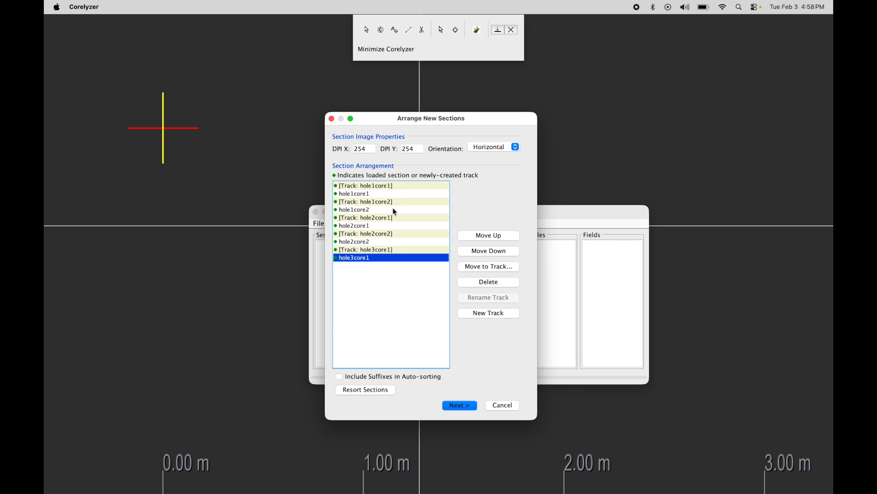
Move section hole1core2 up into the track hole1core1, and section hole2core2 up into the track hole2core1
left_click(374, 210)
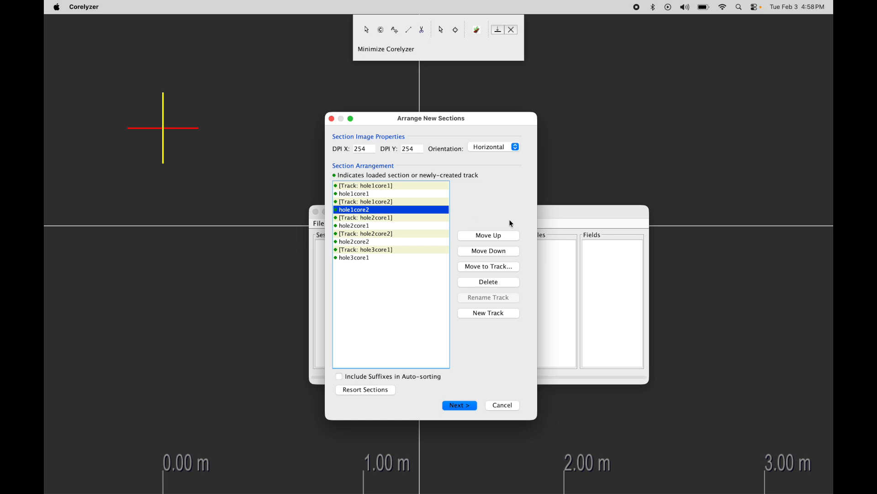
left_click(502, 238)
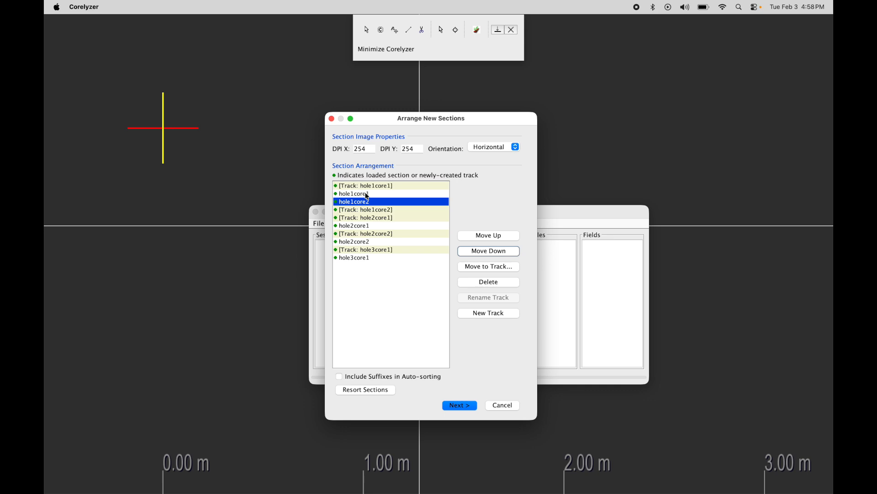
left_click(364, 243)
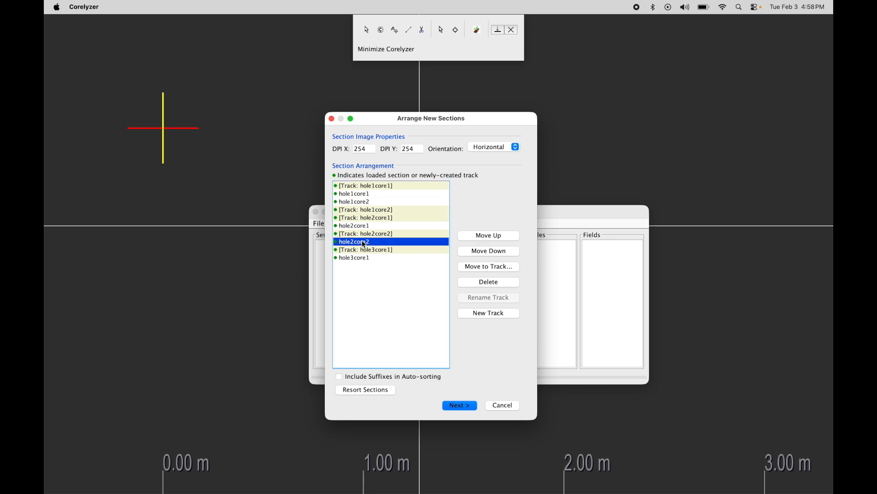
left_click(494, 236)
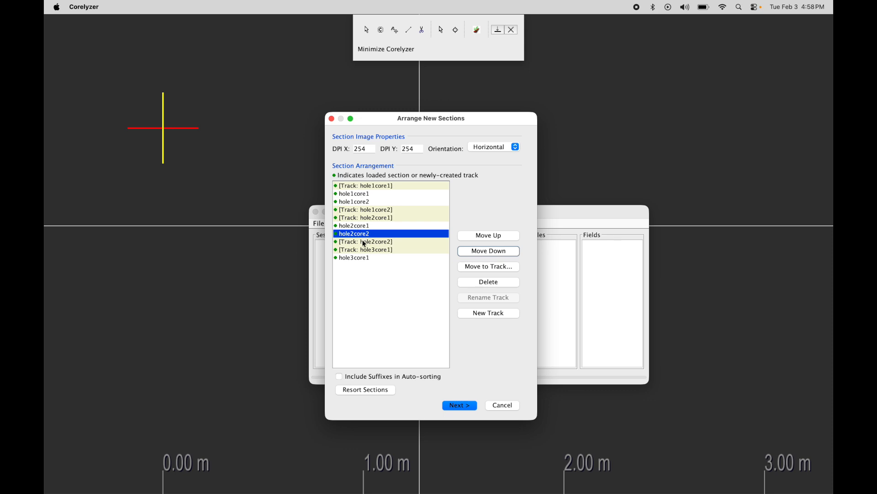
left_click(364, 258)
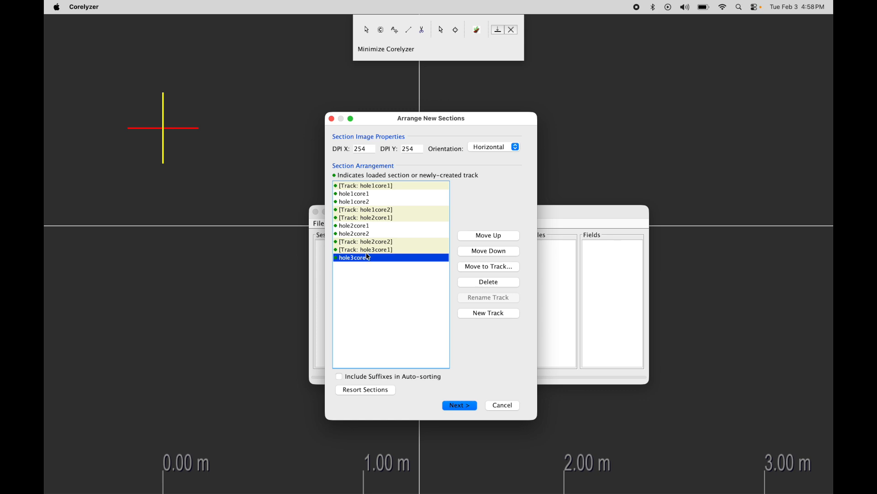
Delete the empty tracks hole1core2 and hole2core2 from the section arrangement
left_click(383, 211)
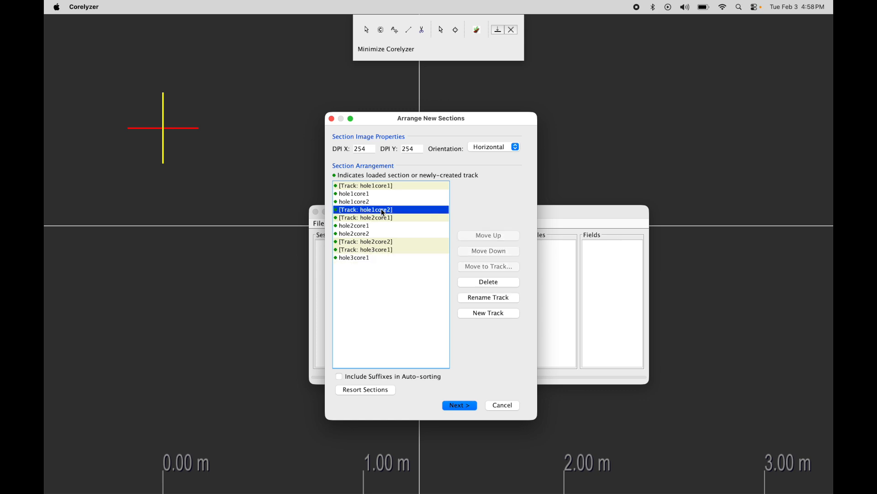
left_click(384, 242)
left_click(390, 210)
left_click(385, 241)
left_click(396, 211)
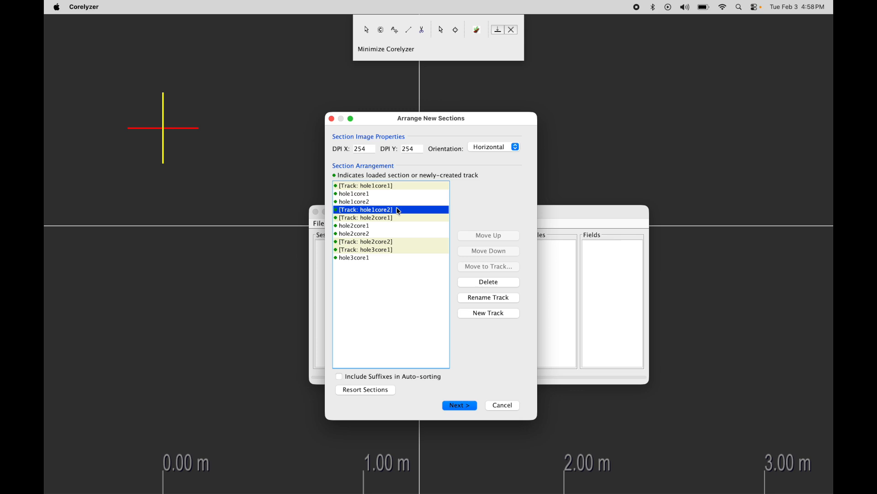
left_click(491, 282)
left_click(397, 235)
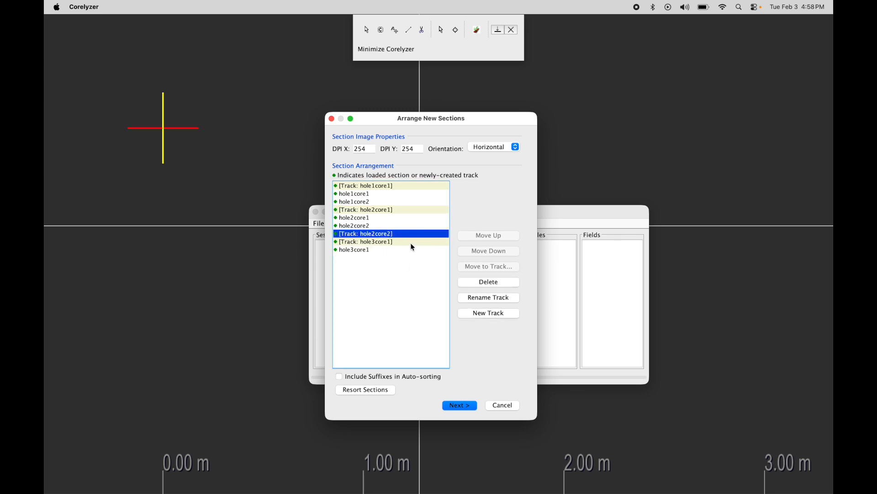
left_click(489, 282)
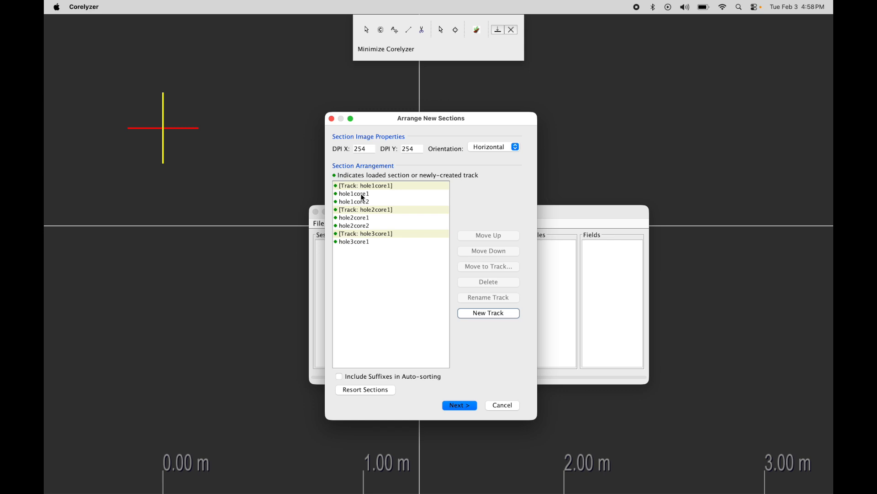
Rename the track hole1core1 as hole1
left_click(354, 186)
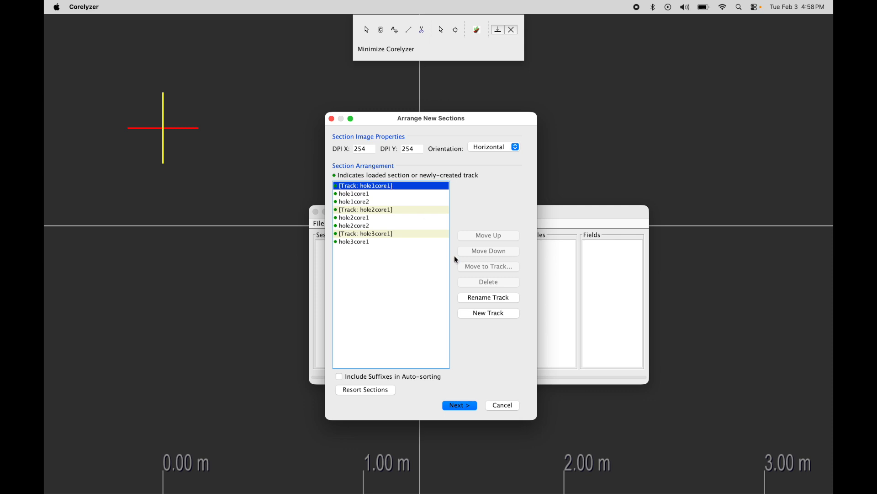
left_click(500, 300)
left_click(443, 248)
key("BackSpace")
key("BackSpace")
key("BackSpace")
key("BackSpace")
key("BackSpace")
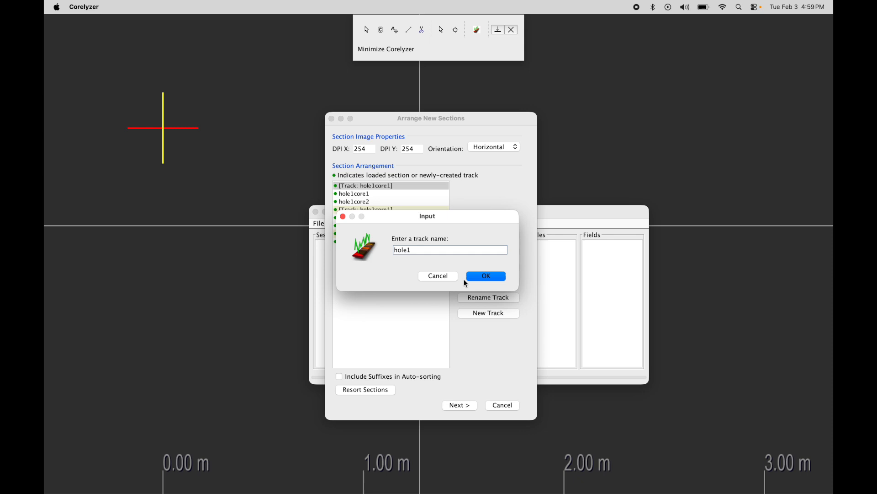
left_click(477, 278)
Rename the track hole2core1 as hole2 in the section arrangement
left_click(395, 211)
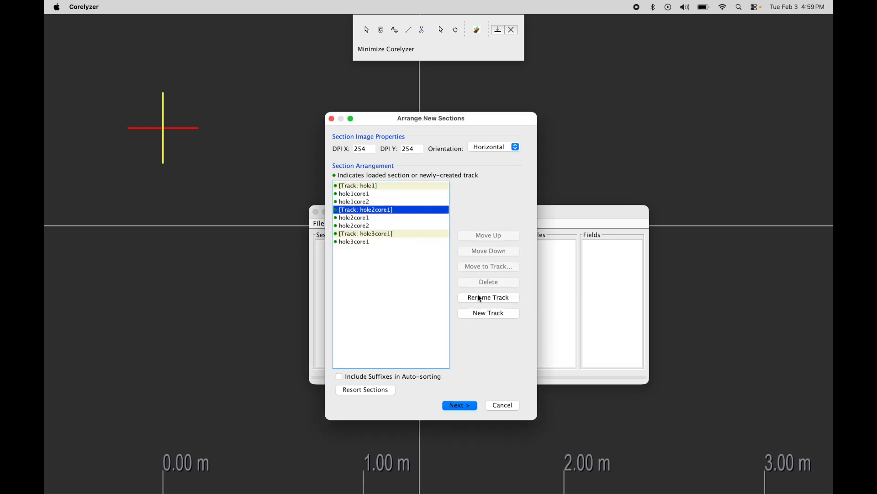
left_click(480, 298)
left_click(435, 248)
key("BackSpace")
key("BackSpace")
key("BackSpace")
key("BackSpace")
key("BackSpace")
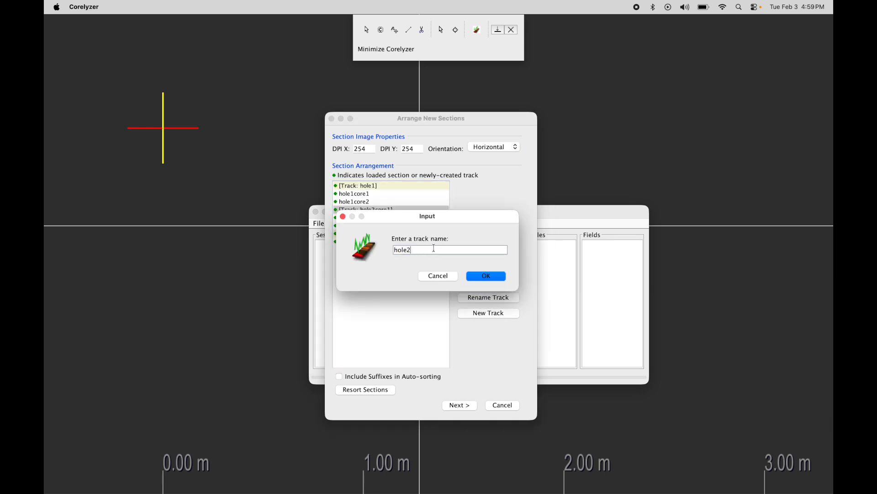
key("Return")
Rename the track hole3core1 as hole3 in the section arrangement
left_click(369, 234)
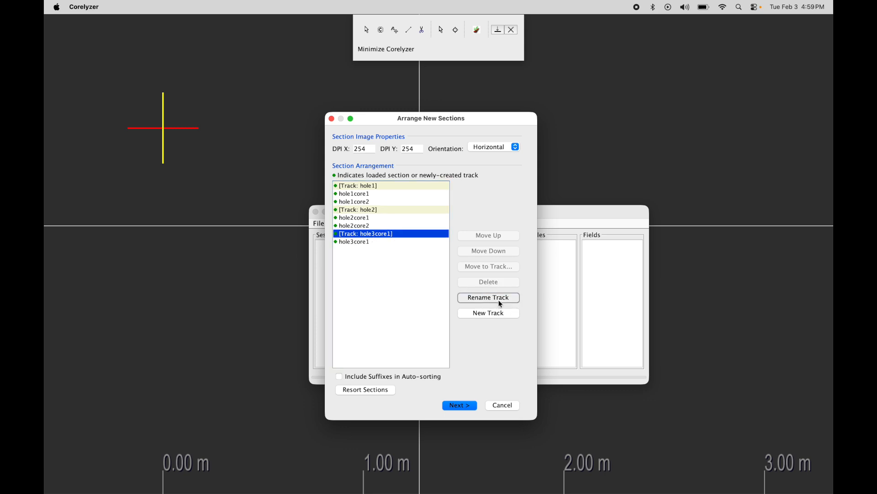
left_click(499, 301)
left_click(435, 248)
key("BackSpace")
key("BackSpace")
key("BackSpace")
key("BackSpace")
key("BackSpace")
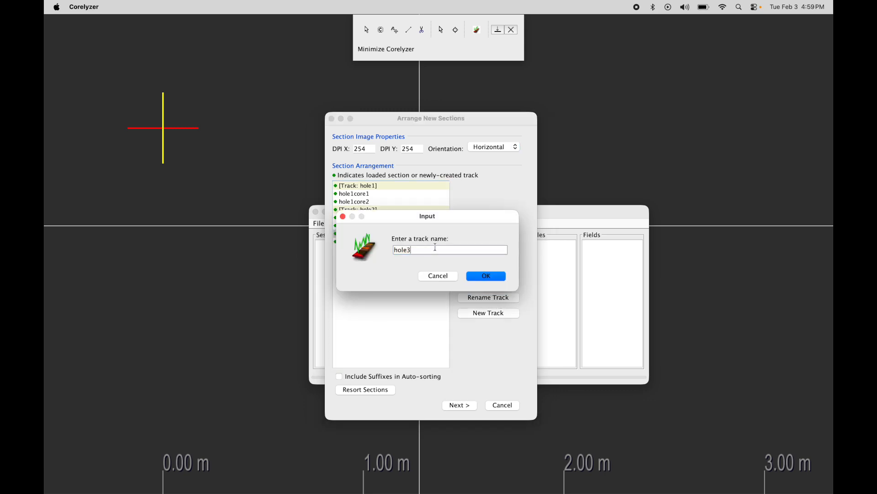
left_click(488, 276)
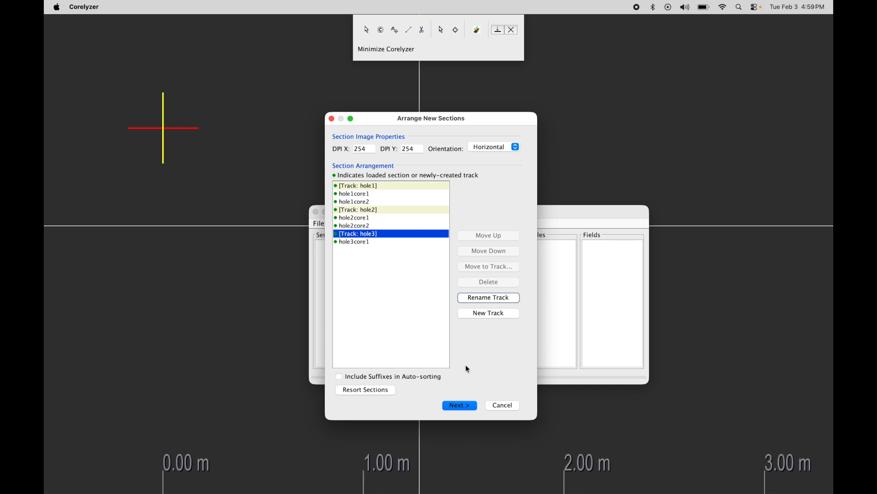
Accept the section image properties and load the sections arranged in tracks hole1, hole2 and hole3
left_click(467, 406)
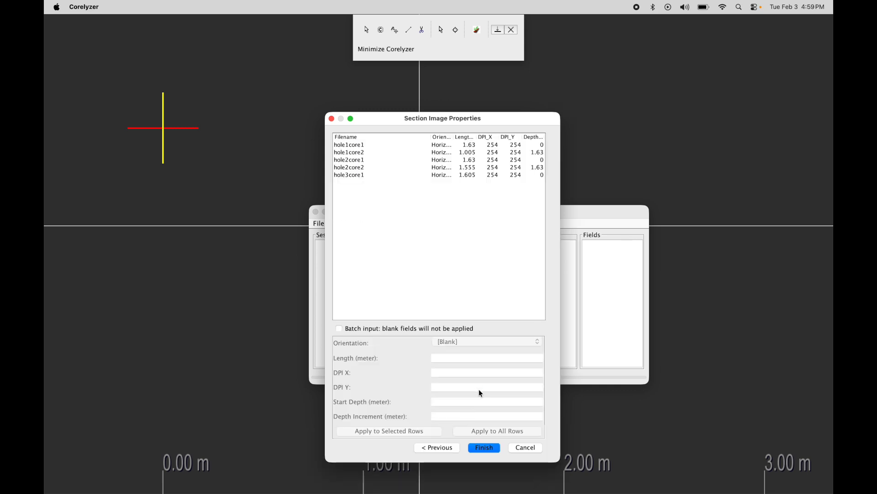
left_click(488, 449)
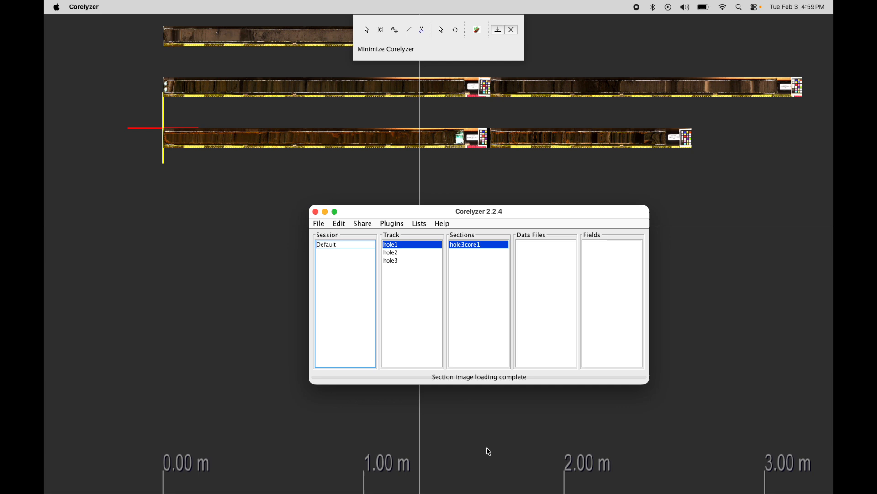
scroll(234, 209, "down", 5)
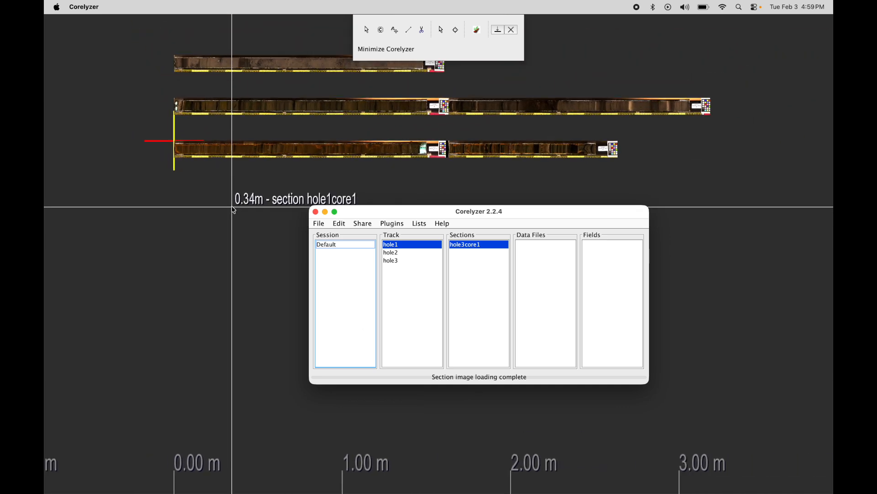
Check which sections the tracks hole1, hole2 and hole3 contain and where each one lies in the core display
left_click(241, 204)
left_click(402, 253)
left_click(402, 260)
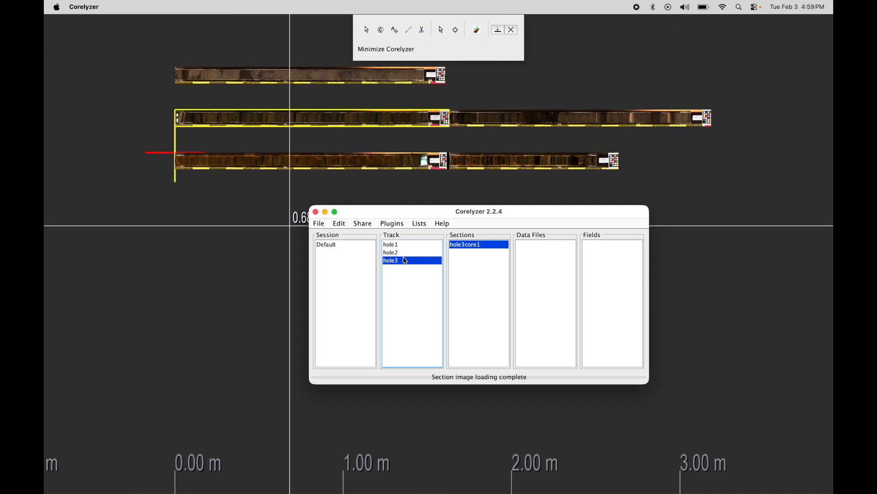
left_click(404, 245)
left_click_drag(481, 219, 476, 226)
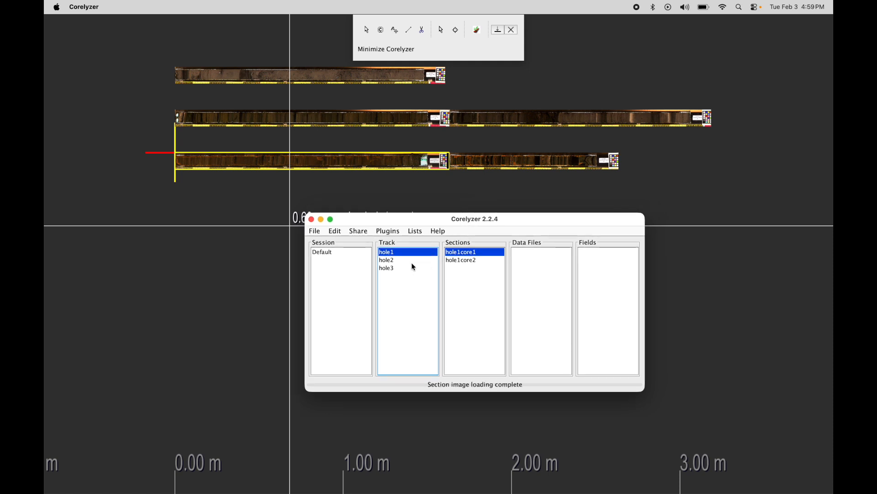
left_click(464, 260)
left_click(464, 260)
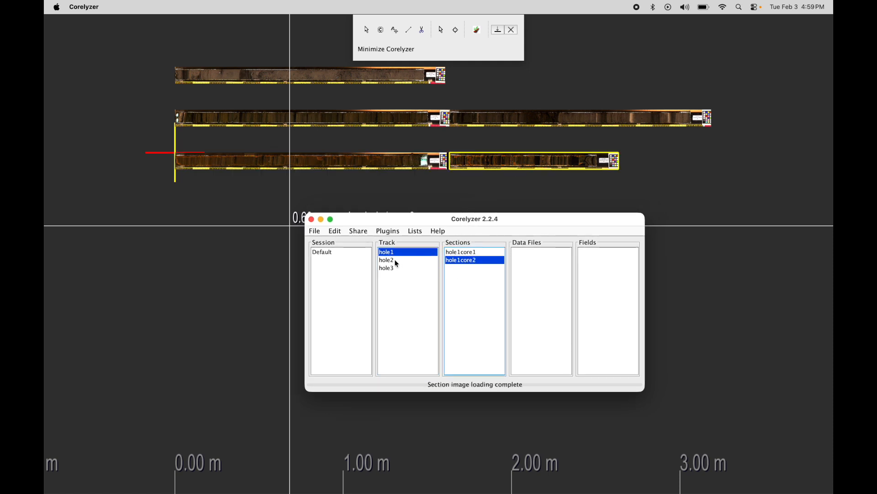
left_click(396, 260)
left_click(473, 260)
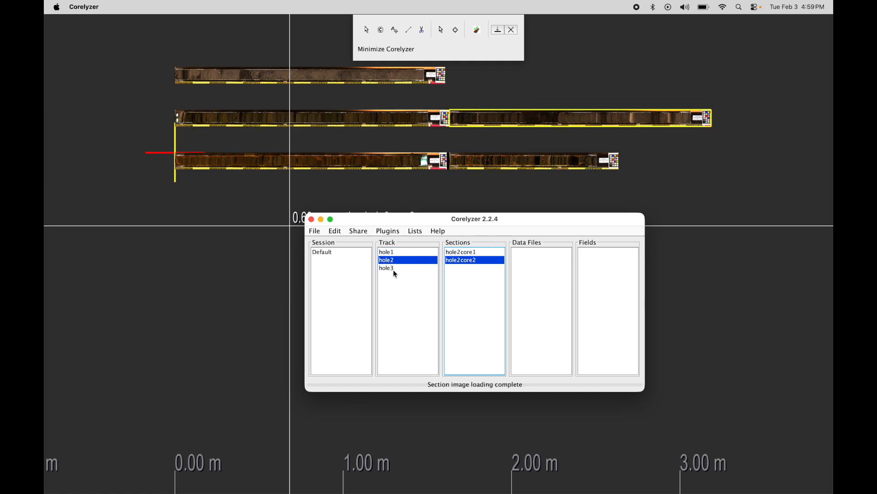
left_click(394, 271)
left_click(464, 253)
left_click_drag(531, 223, 533, 227)
scroll(194, 219, "up", 2)
left_click_drag(220, 217, 200, 236)
left_click_drag(373, 221, 399, 235)
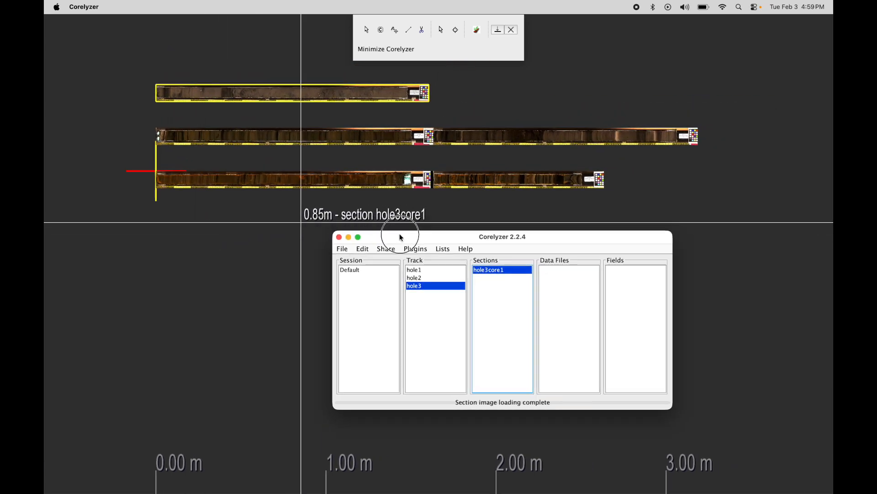
left_click_drag(229, 224, 188, 231)
left_click_drag(474, 242, 453, 250)
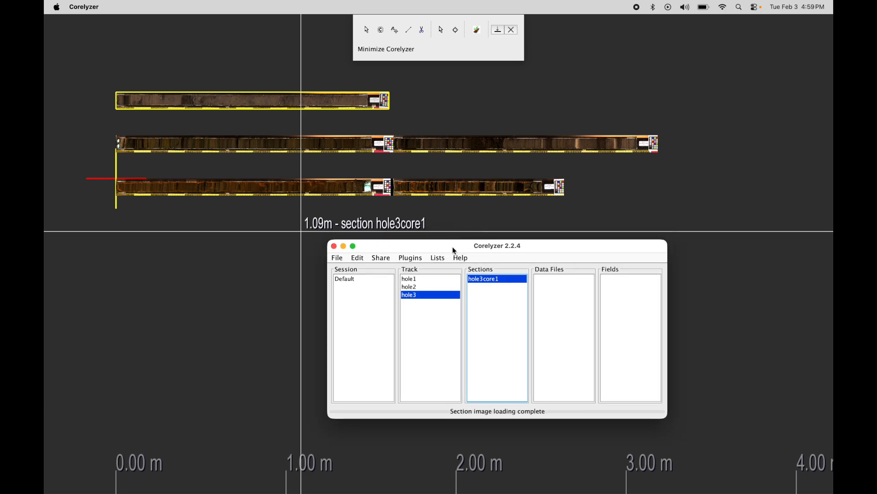
left_click_drag(453, 250, 439, 249)
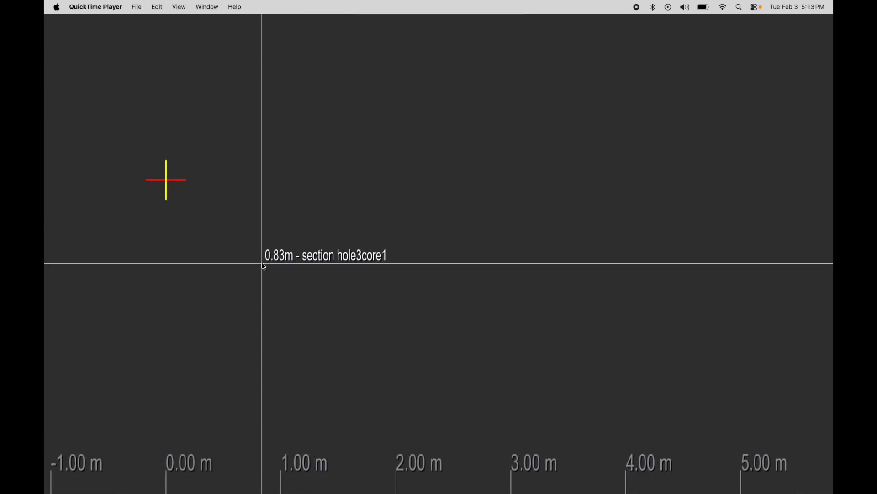
Start loading image files into the empty session and browse to the proj folder in the home directory
left_click(264, 266)
left_click(355, 229)
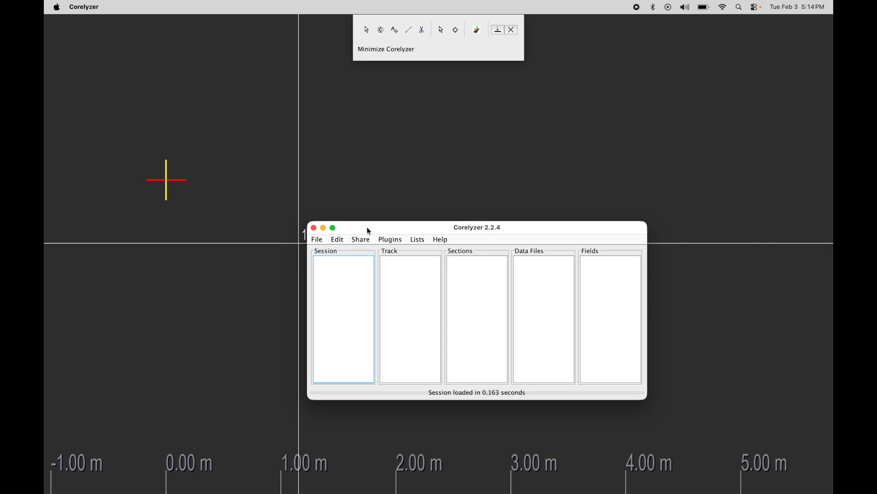
left_click_drag(374, 229, 383, 200)
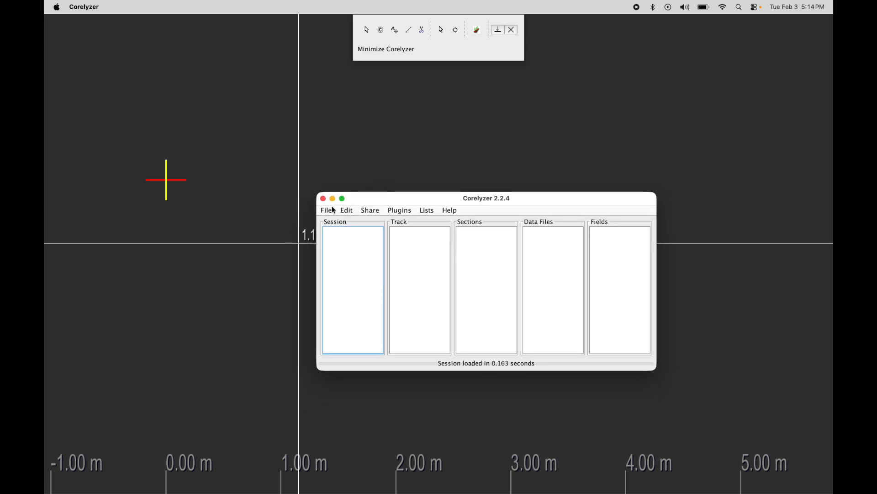
left_click(326, 210)
mouse_move(351, 247)
left_click(436, 245)
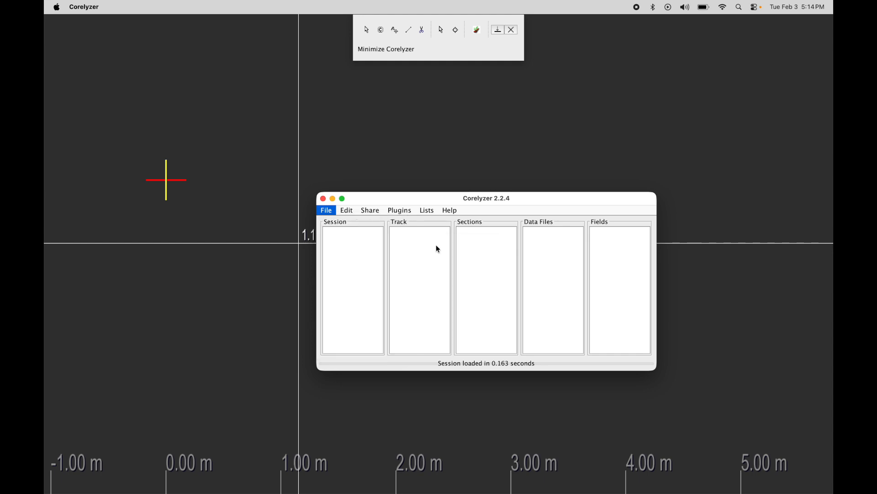
left_click(470, 204)
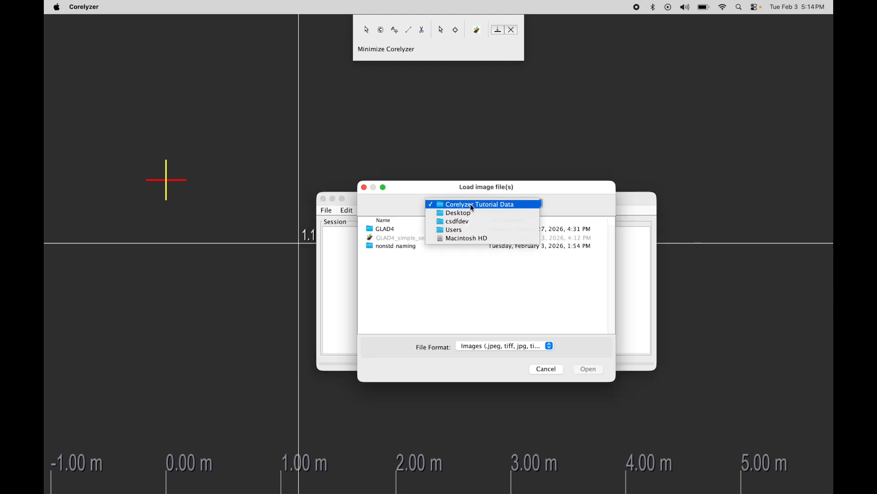
left_click(466, 221)
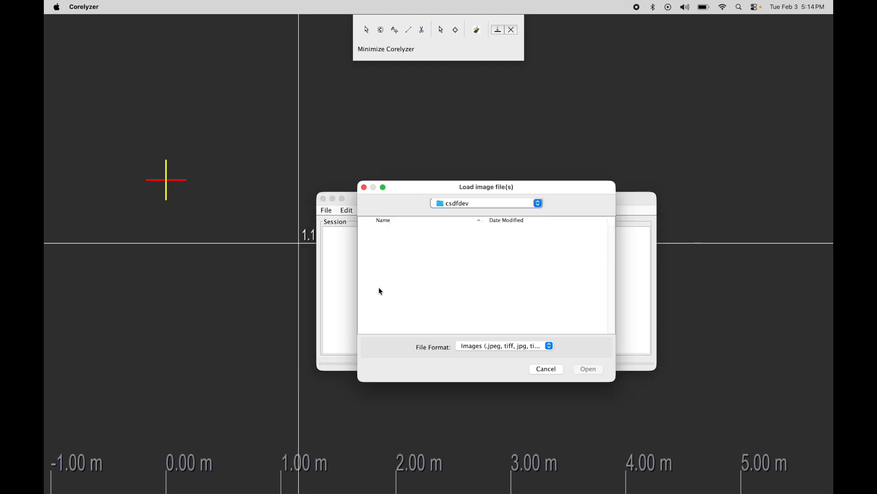
double_click(376, 314)
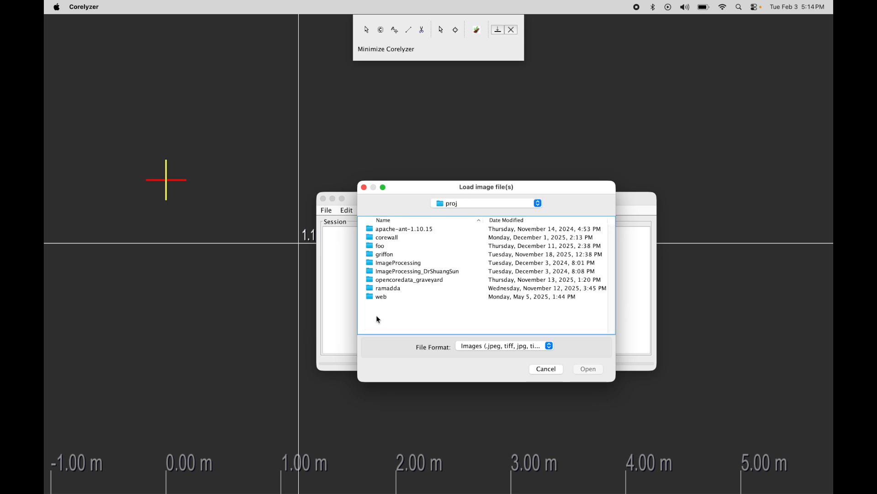
Open the GLAD9 image folder stored within corewall_data in the corewall folder
left_click(393, 237)
double_click(394, 237)
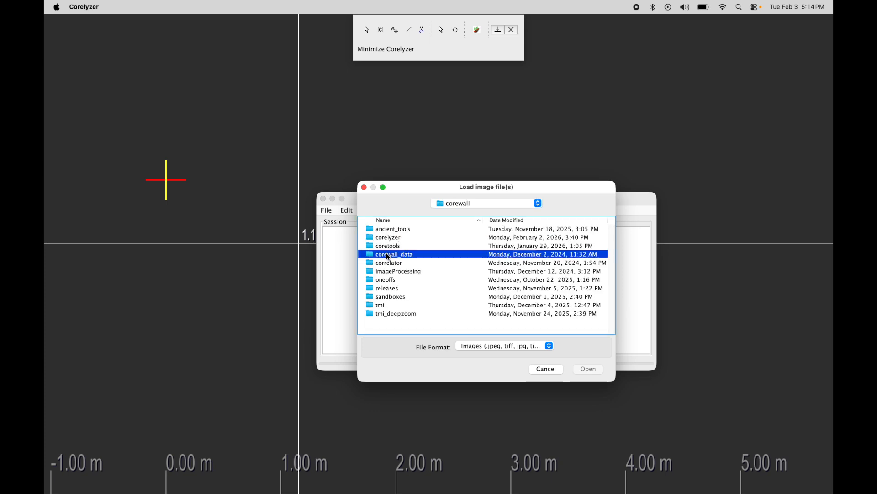
double_click(387, 250)
left_click(390, 237)
double_click(390, 236)
double_click(387, 245)
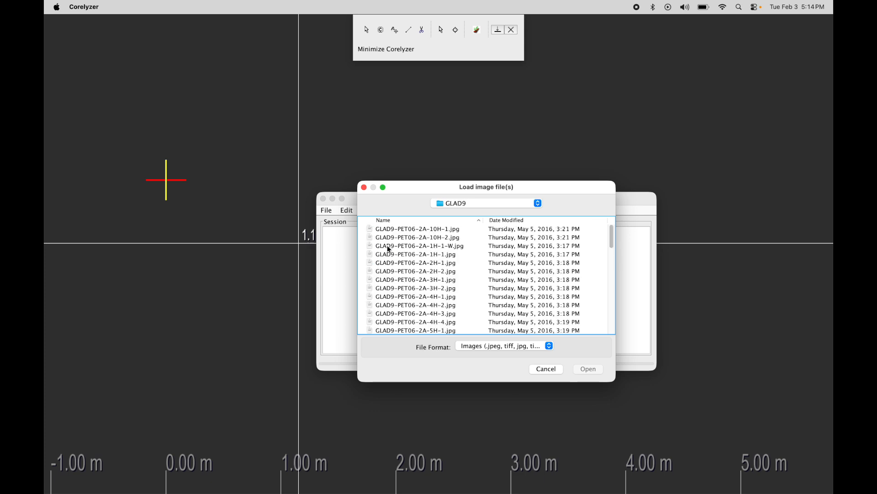
Select all images from GLAD9-PET06-2A-10H-1.jpg through GLAD9-PET06-2B-9H-2.jpg and open them for arrangement
left_click(437, 229)
scroll(470, 273, "down", 10)
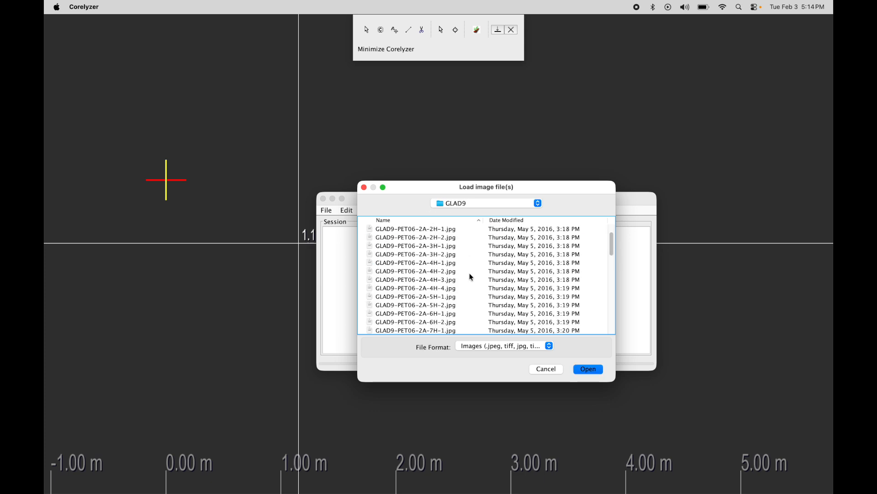
scroll(470, 273, "down", 5)
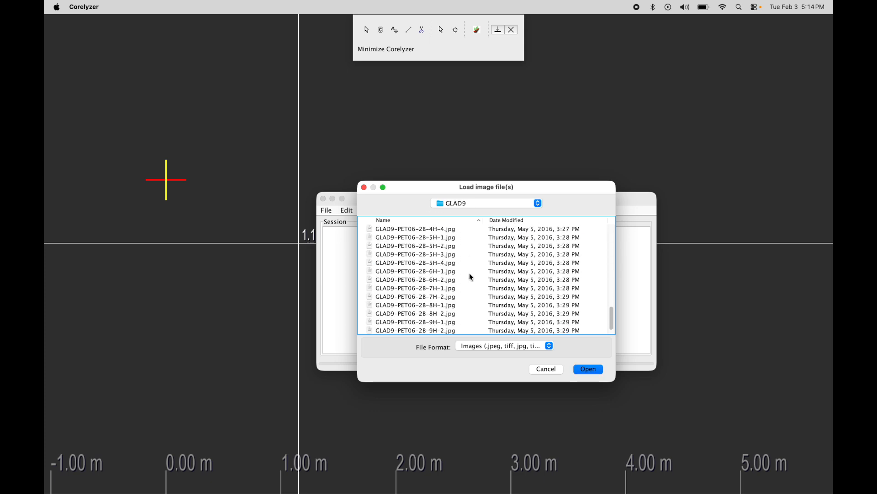
left_click(445, 313, "shift")
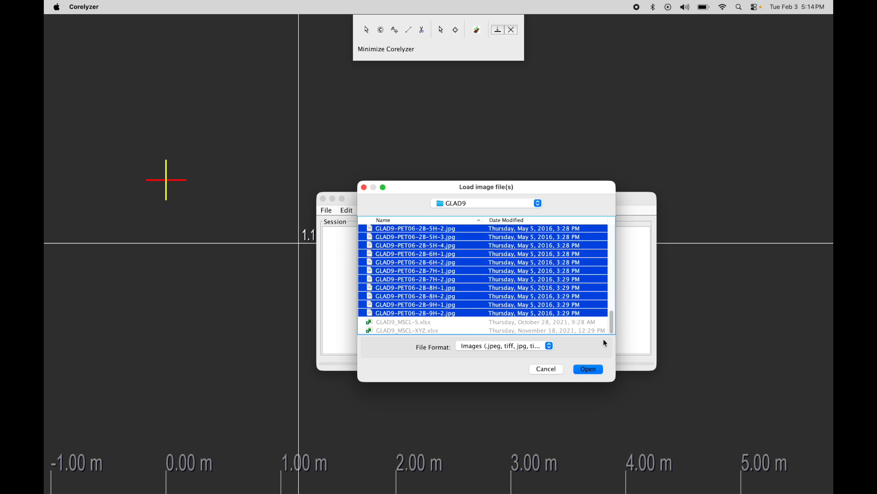
left_click(585, 370)
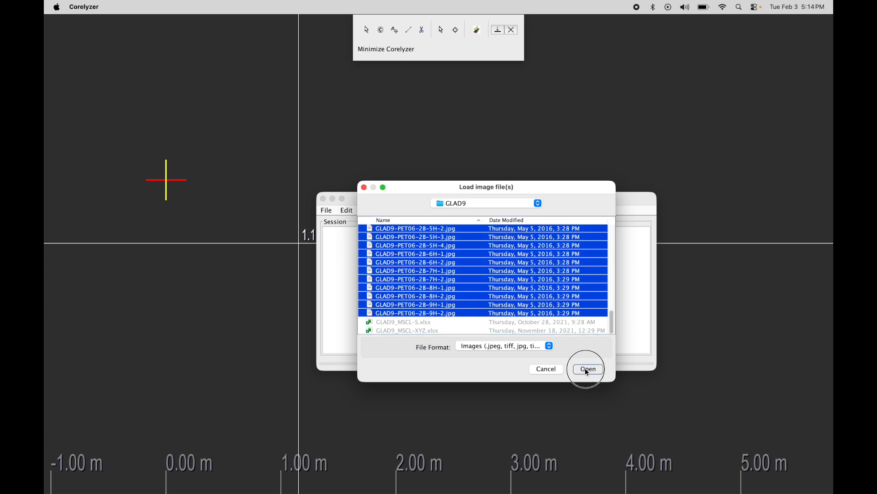
Set DPI X and DPI Y of the new GLAD9 sections to 508 and load them in the proposed arrangement
left_click(535, 30)
left_click_drag(536, 31, 537, 65)
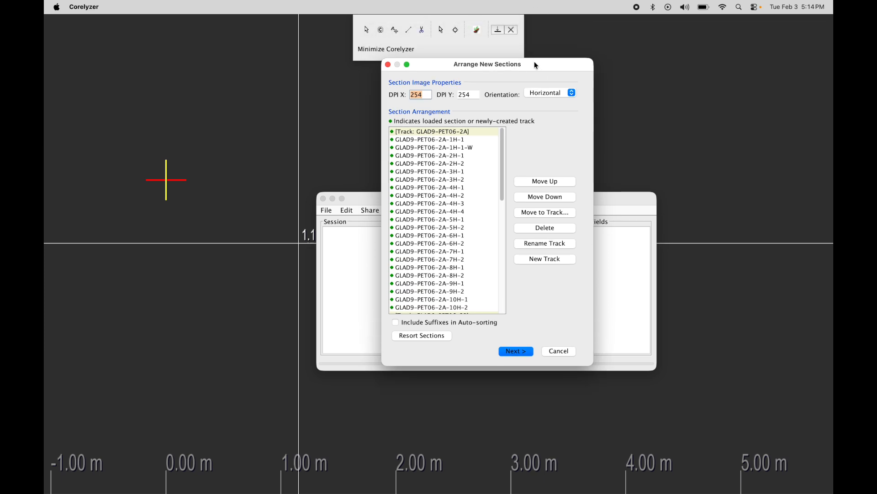
type("508")
key("Tab")
type("508")
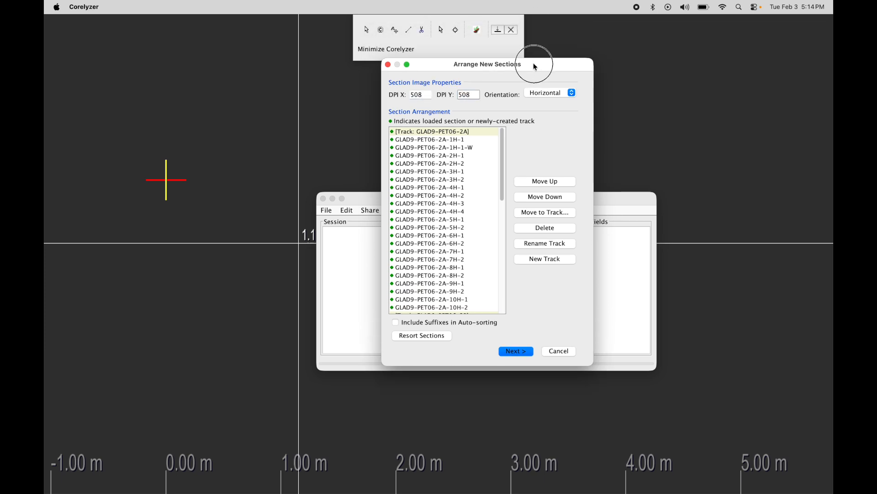
left_click_drag(534, 62, 536, 80)
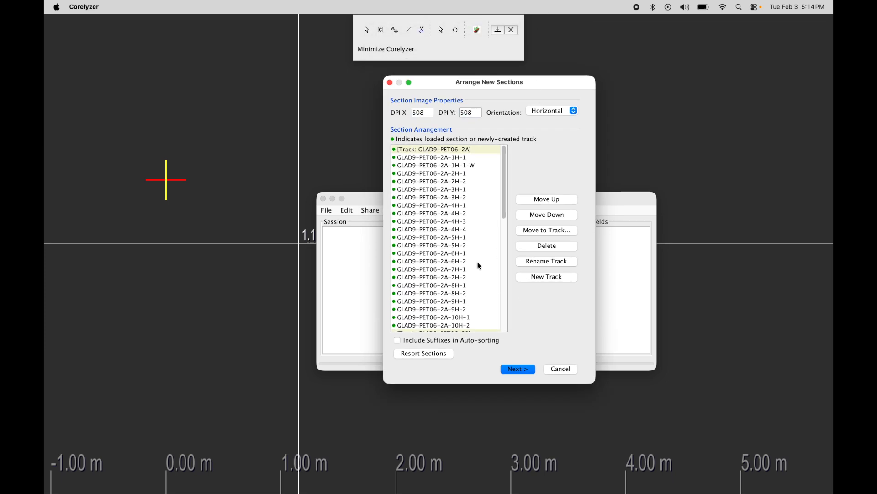
left_click(515, 370)
left_click(550, 412)
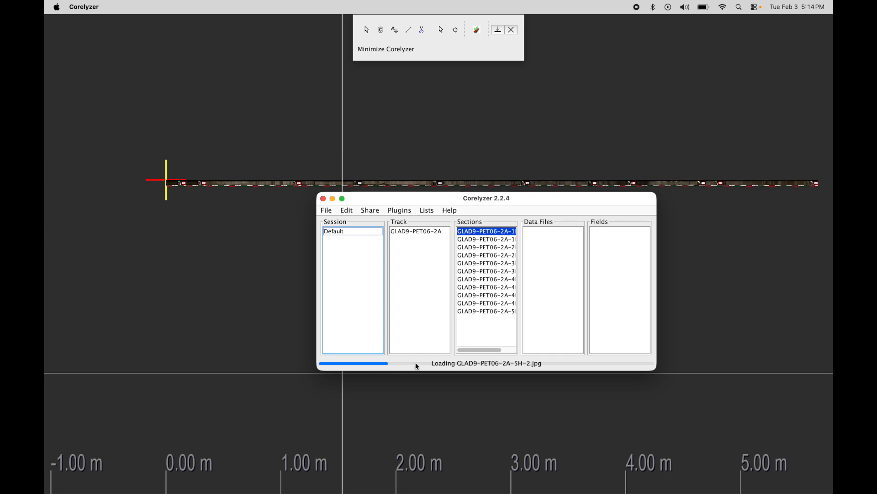
Examine the GLAD9-PET06-2A and GLAD9-PET06-2B tracks in the core display along their depth
left_click_drag(553, 197, 557, 241)
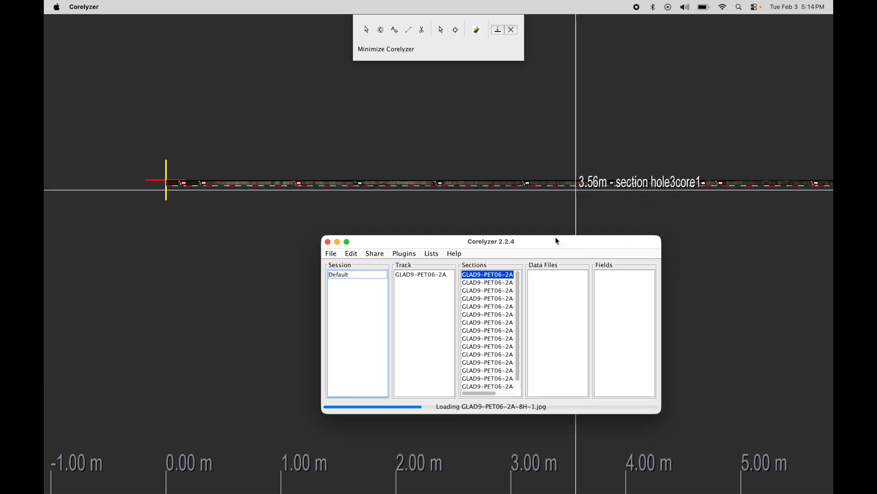
scroll(512, 229, "up", 6)
scroll(513, 228, "down", 4)
scroll(512, 229, "down", 3)
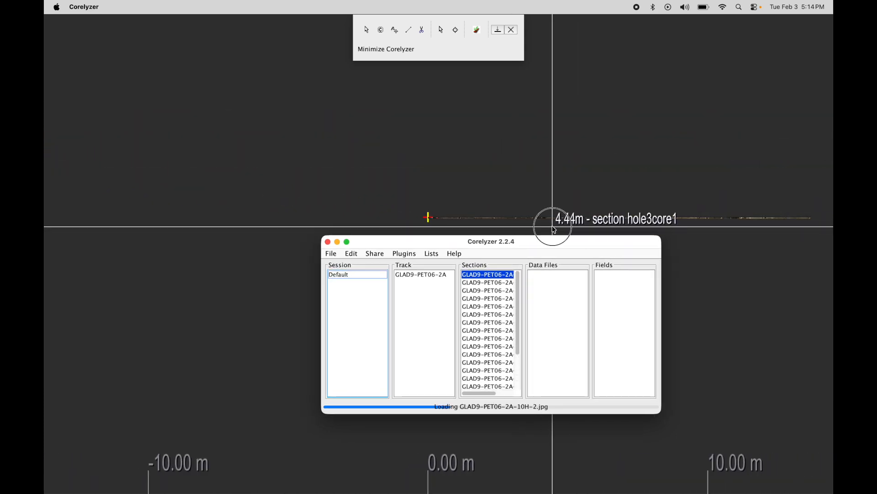
left_click_drag(552, 225, 267, 198)
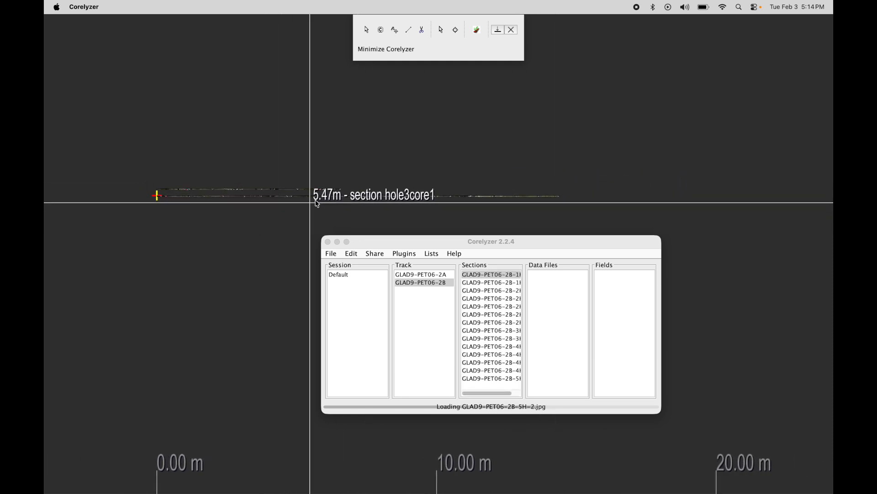
scroll(358, 182, "up", 5)
left_click_drag(467, 178, 392, 146)
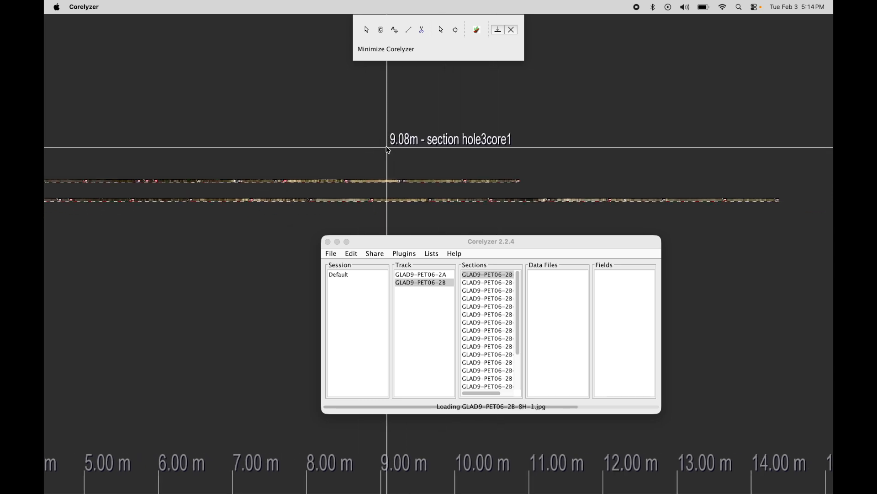
Save the session with the loaded GLAD9 images as GLAD9 in the sessions folder inside the Corelyzer folder
left_click(609, 410)
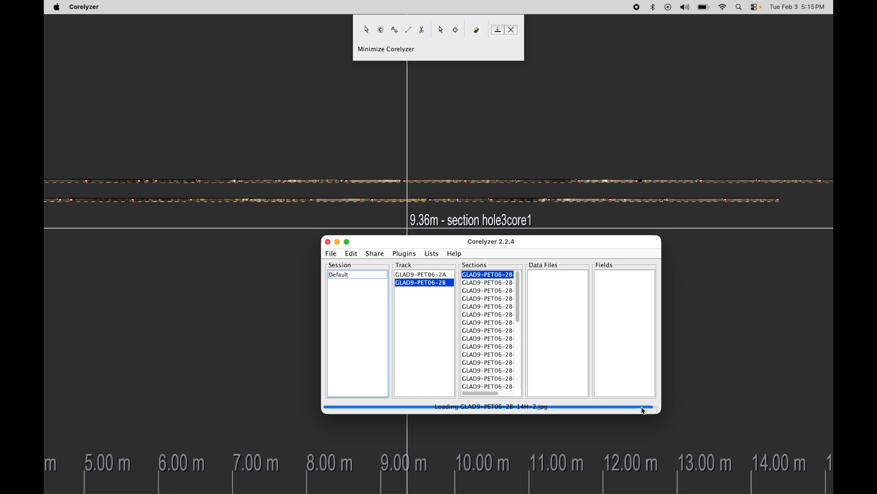
scroll(140, 283, "up", 3)
scroll(140, 283, "down", 4)
left_click_drag(249, 212, 349, 190)
left_click_drag(386, 237, 346, 238)
left_click(292, 253)
left_click(322, 331)
type("GLAD9")
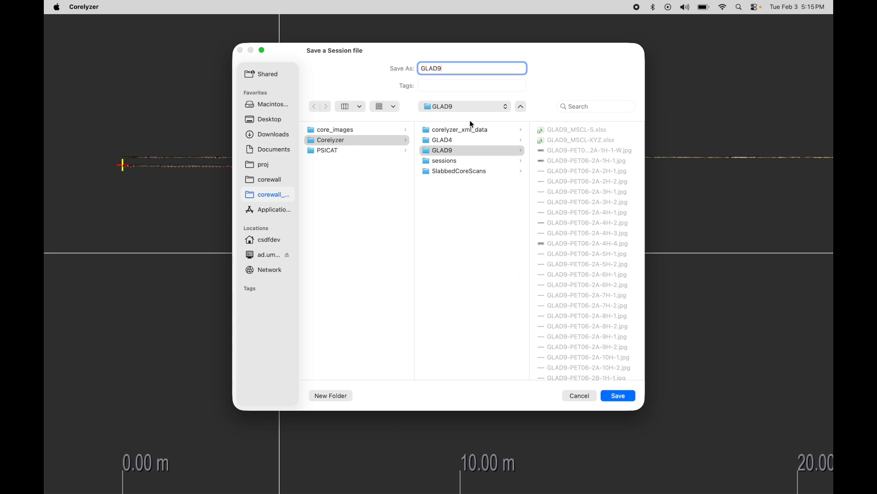
left_click(457, 160)
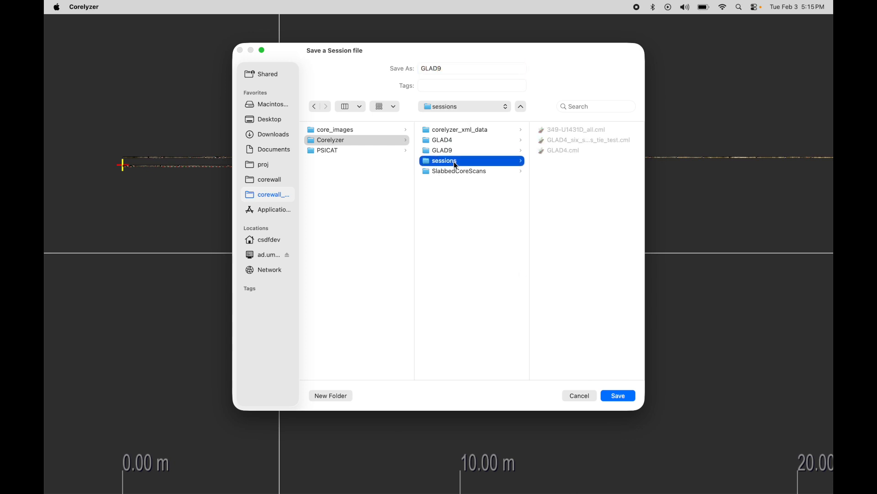
left_click(616, 393)
Close the Default session and confirm, clearing the GLAD9 tracks from the core display
left_click(301, 275)
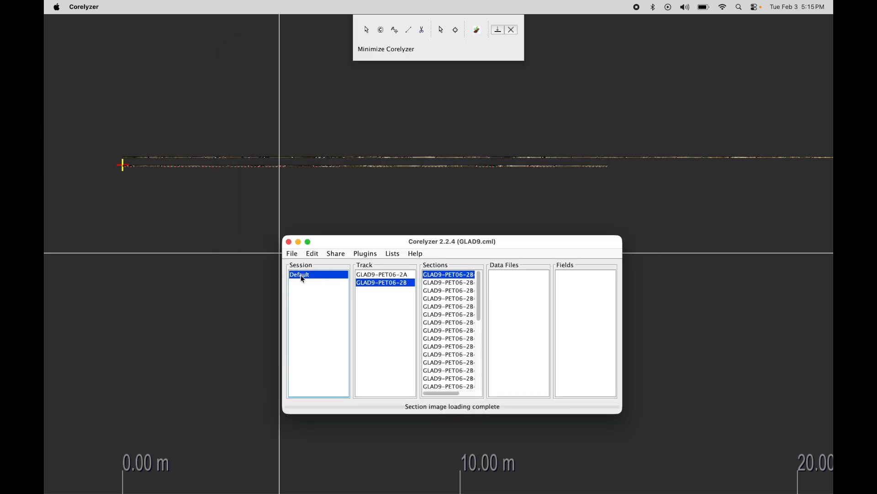
right_click(301, 275)
left_click(316, 300)
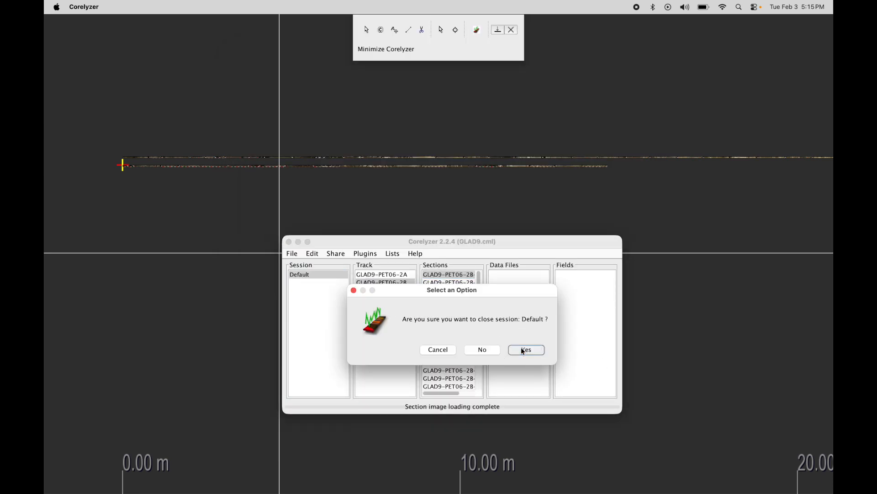
left_click(525, 350)
Reopen the saved GLAD9.cml session from the recent sessions
left_click(296, 254)
mouse_move(343, 339)
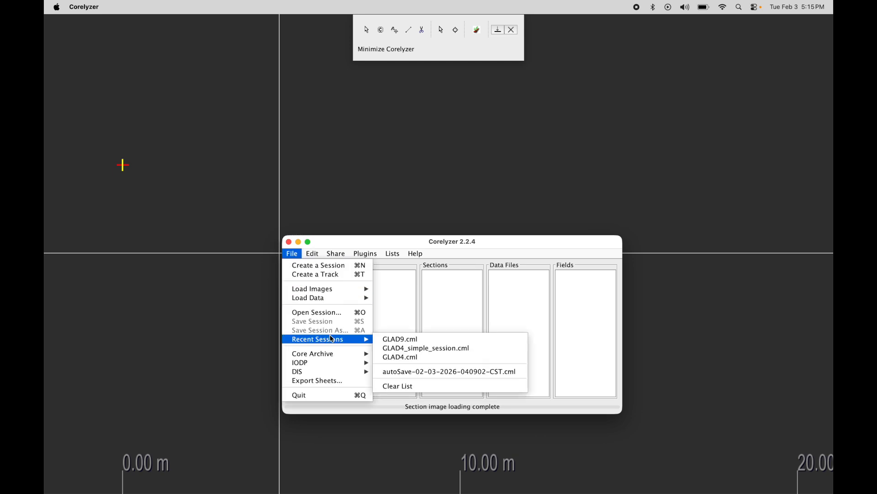
left_click(404, 343)
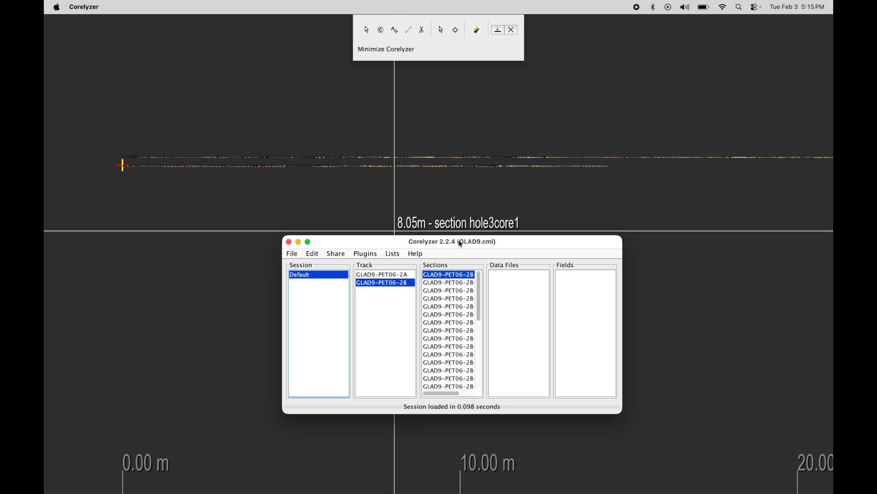
left_click_drag(530, 239, 521, 235)
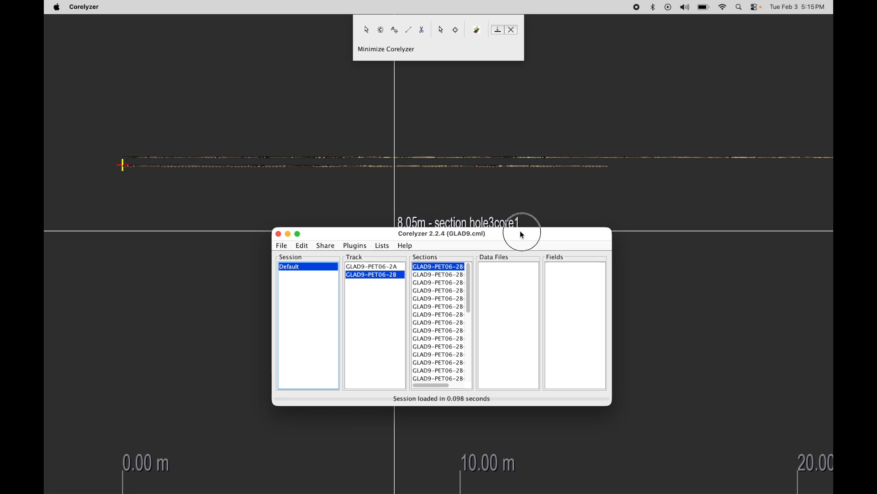
left_click_drag(522, 235, 534, 235)
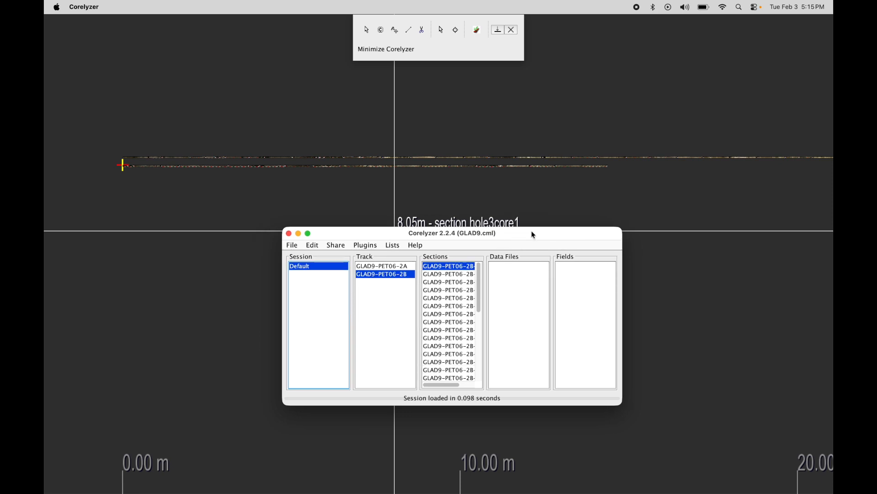